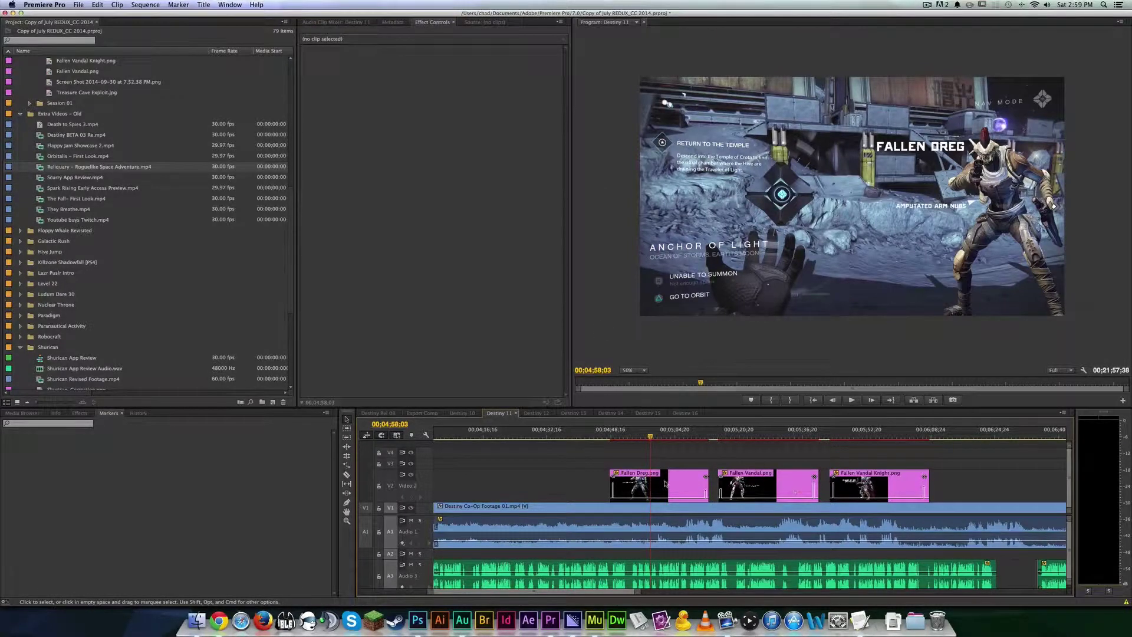
Clear the timeline clip selection and open Export Settings for the Destiny 11 sequence
{"action": "left_click", "coordinate": [727, 570]}
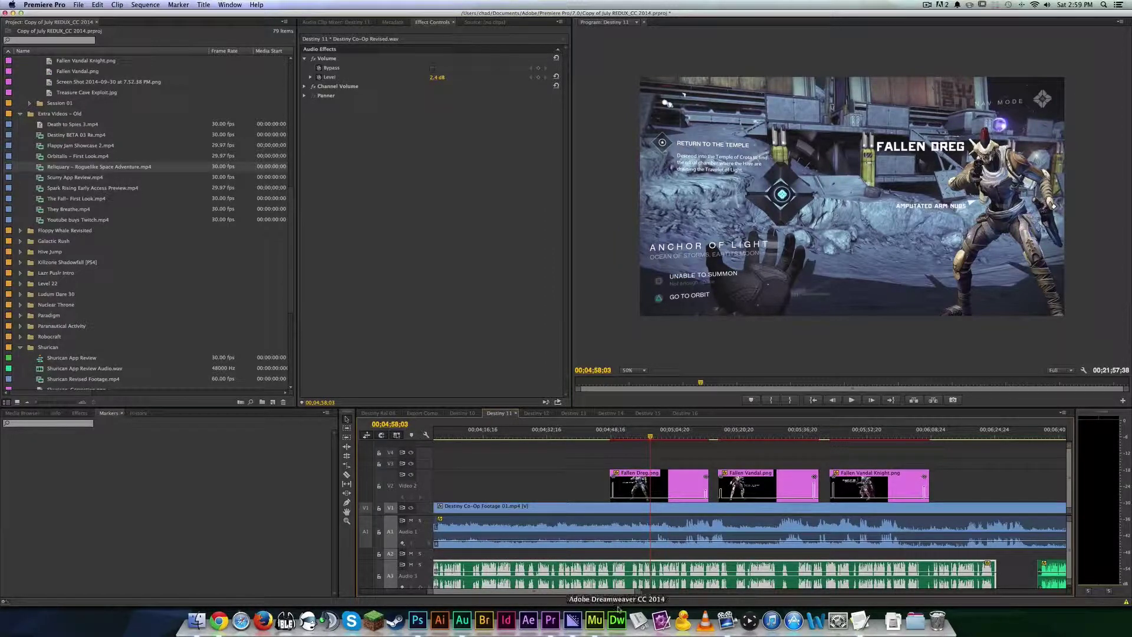
{"action": "left_click", "coordinate": [509, 485]}
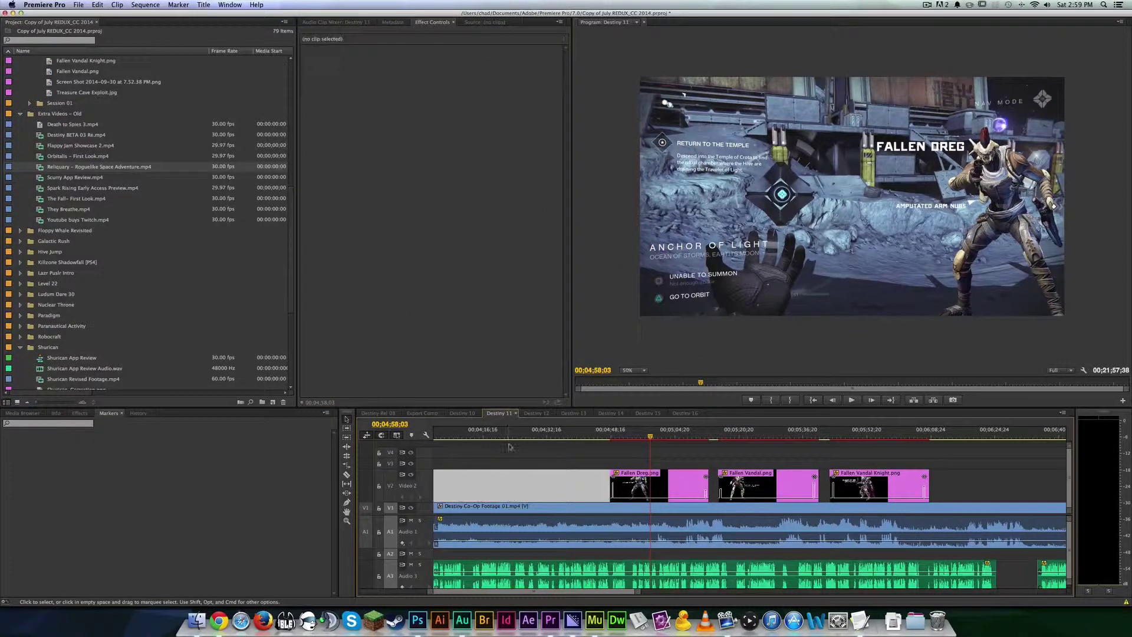
{"action": "left_click", "coordinate": [521, 456]}
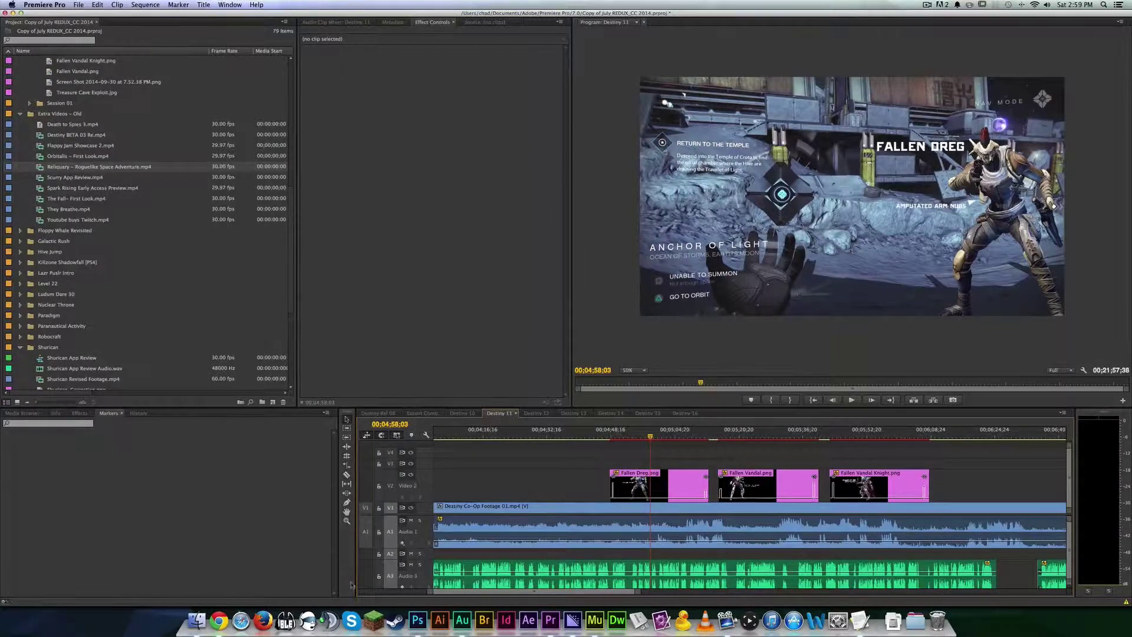
{"action": "left_click", "coordinate": [80, 5]}
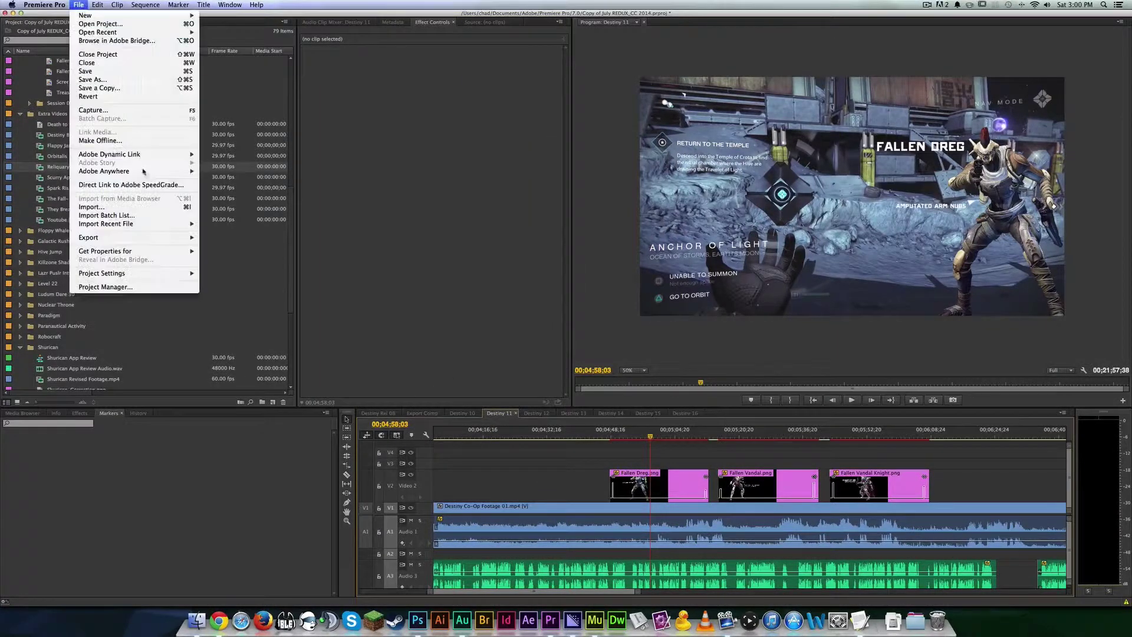
{"action": "mouse_move", "coordinate": [145, 239]}
{"action": "left_click", "coordinate": [304, 304]}
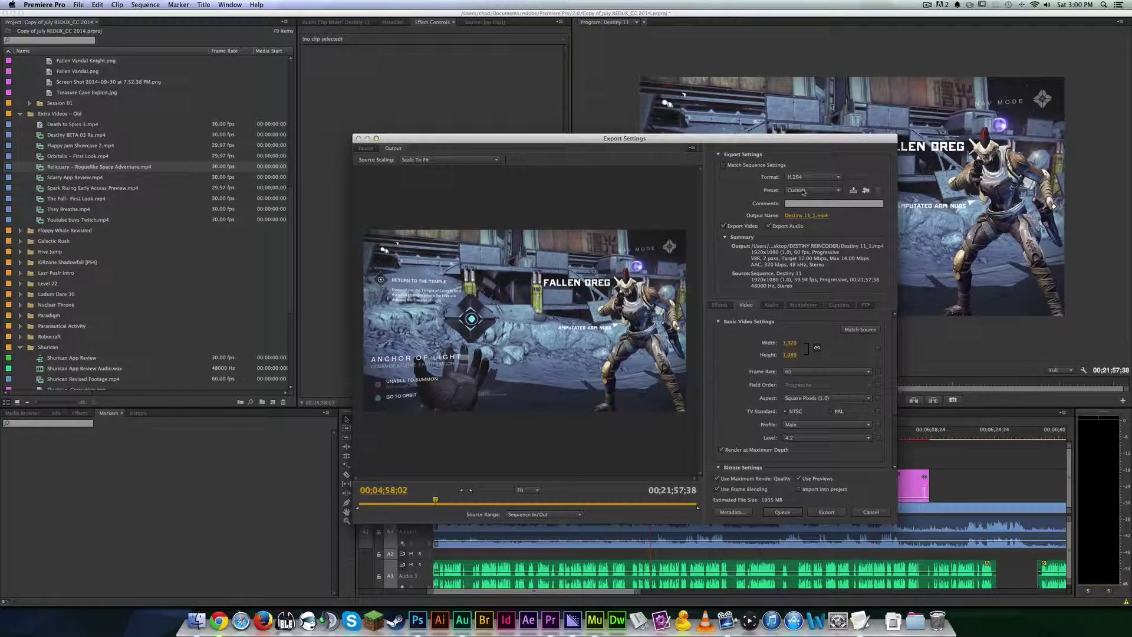
{"action": "left_click", "coordinate": [803, 191]}
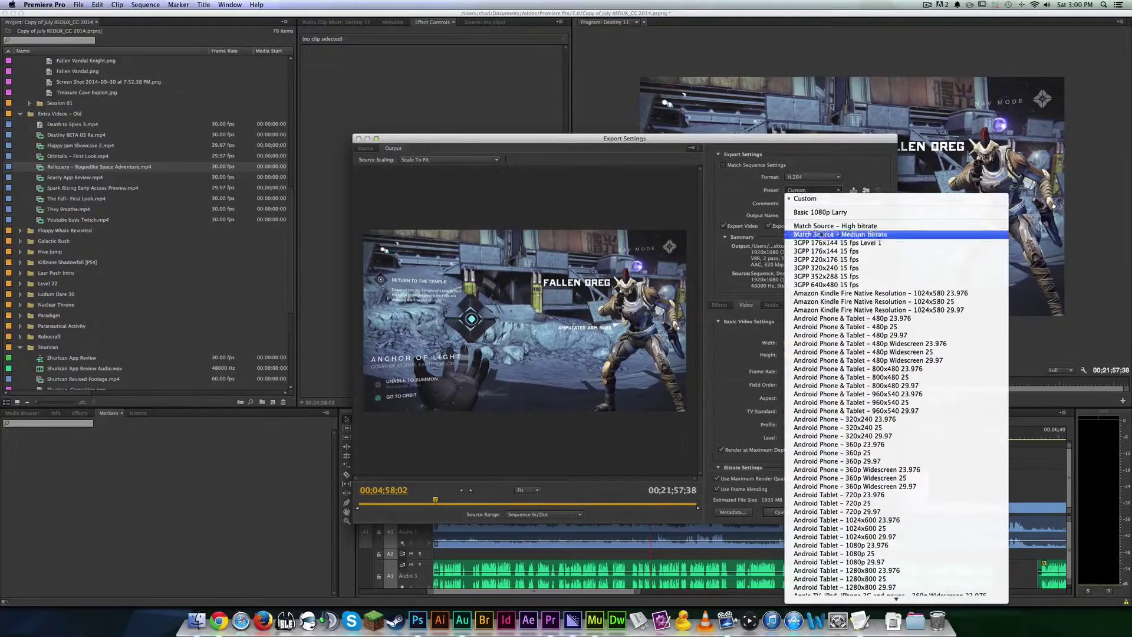
{"action": "scroll", "coordinate": [884, 377], "scroll_direction": "down", "scroll_amount": 15}
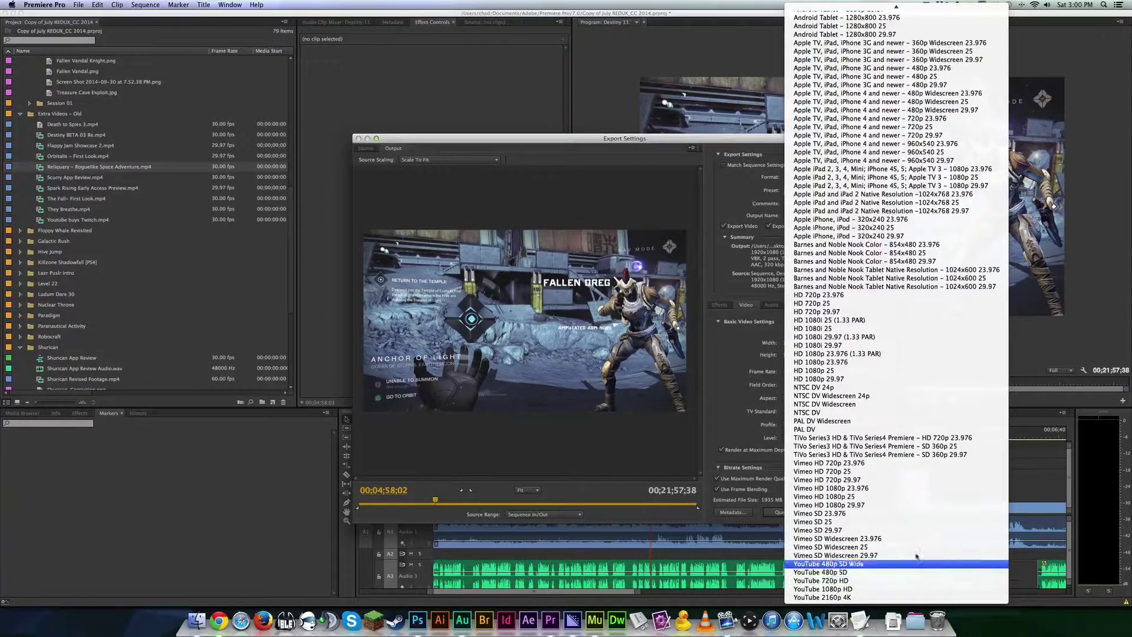
{"action": "left_click", "coordinate": [718, 396]}
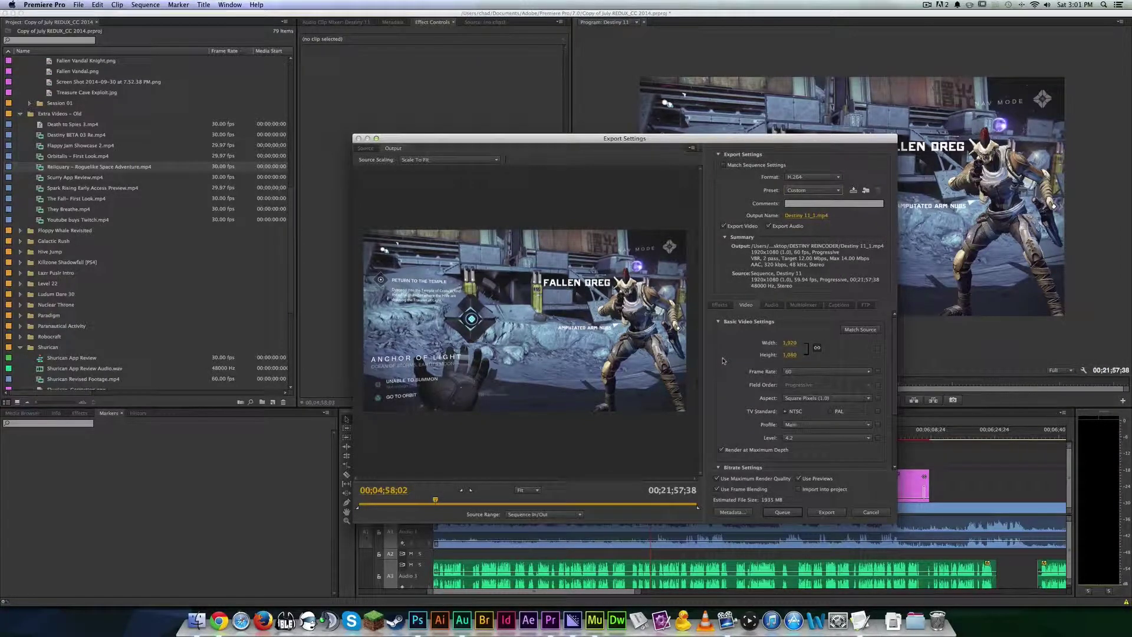
{"action": "left_click", "coordinate": [796, 374]}
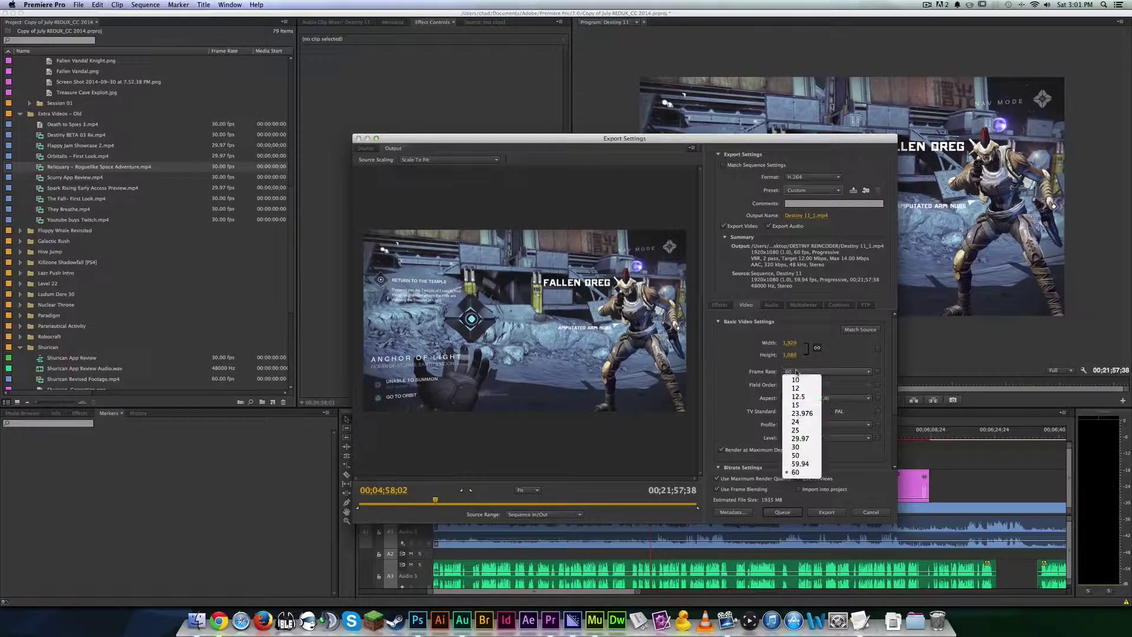
{"action": "left_click", "coordinate": [799, 463]}
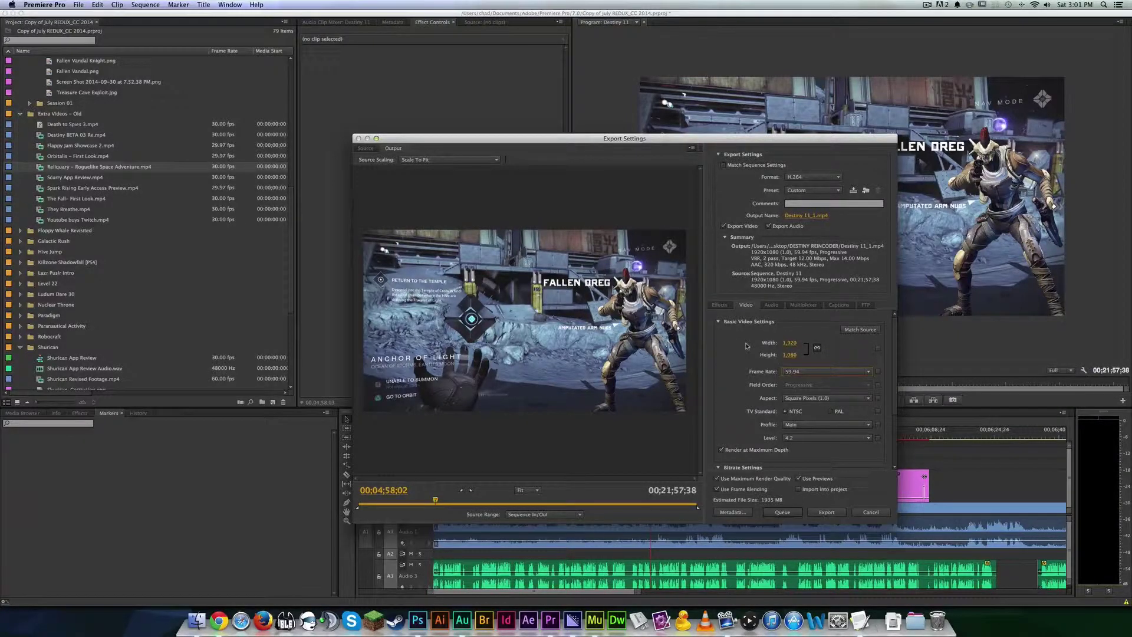
{"action": "left_click", "coordinate": [823, 371]}
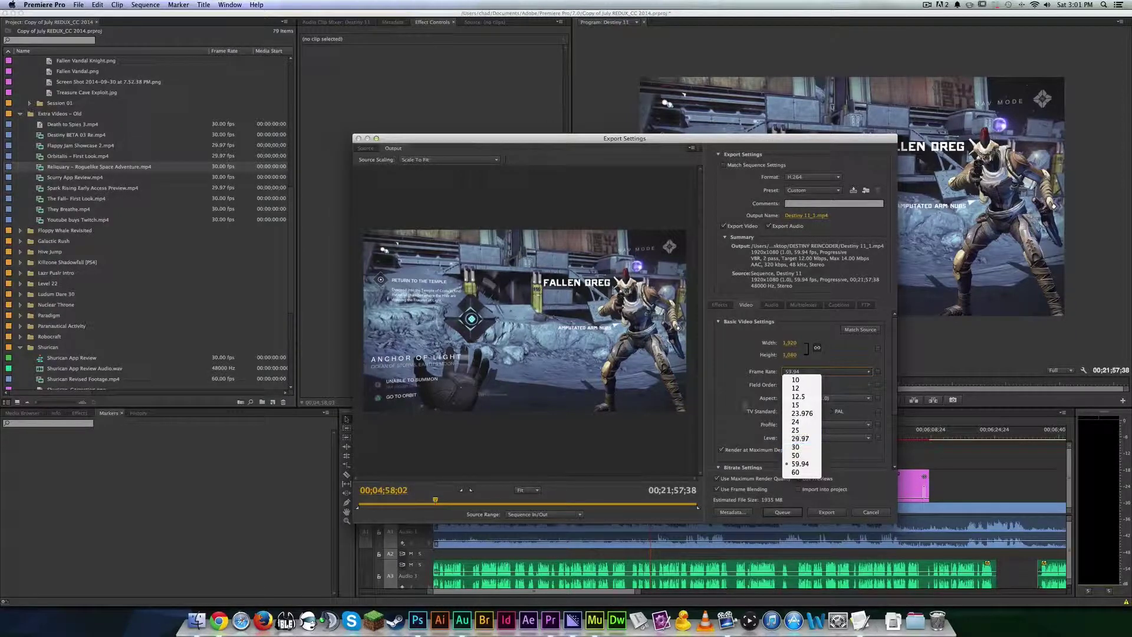
{"action": "left_click", "coordinate": [732, 382]}
{"action": "left_click", "coordinate": [825, 371]}
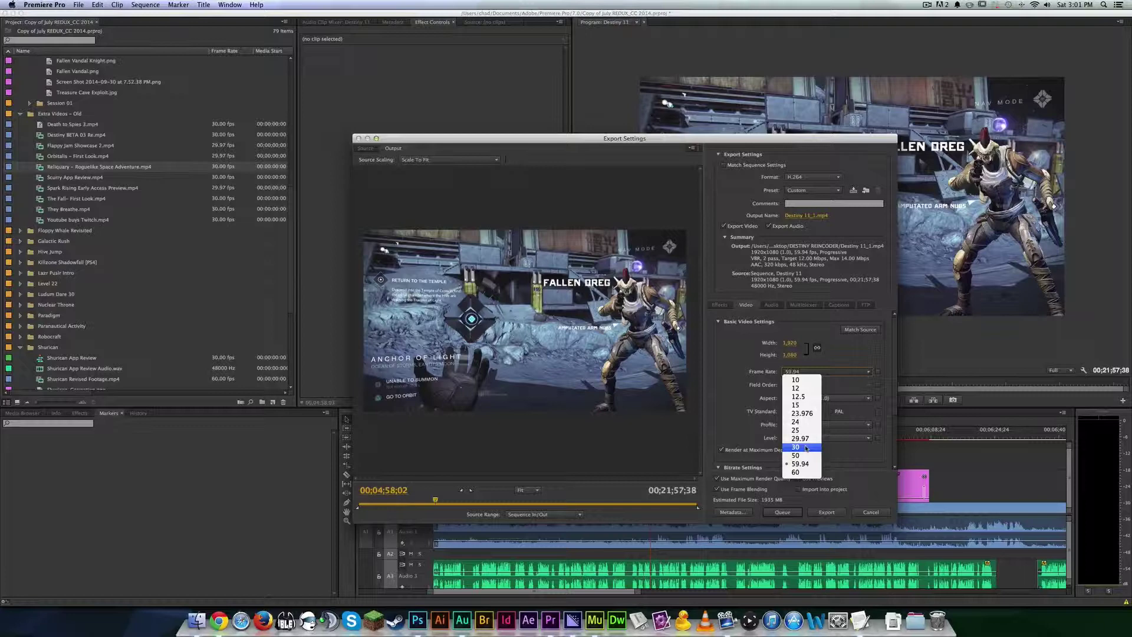
{"action": "left_click", "coordinate": [796, 471]}
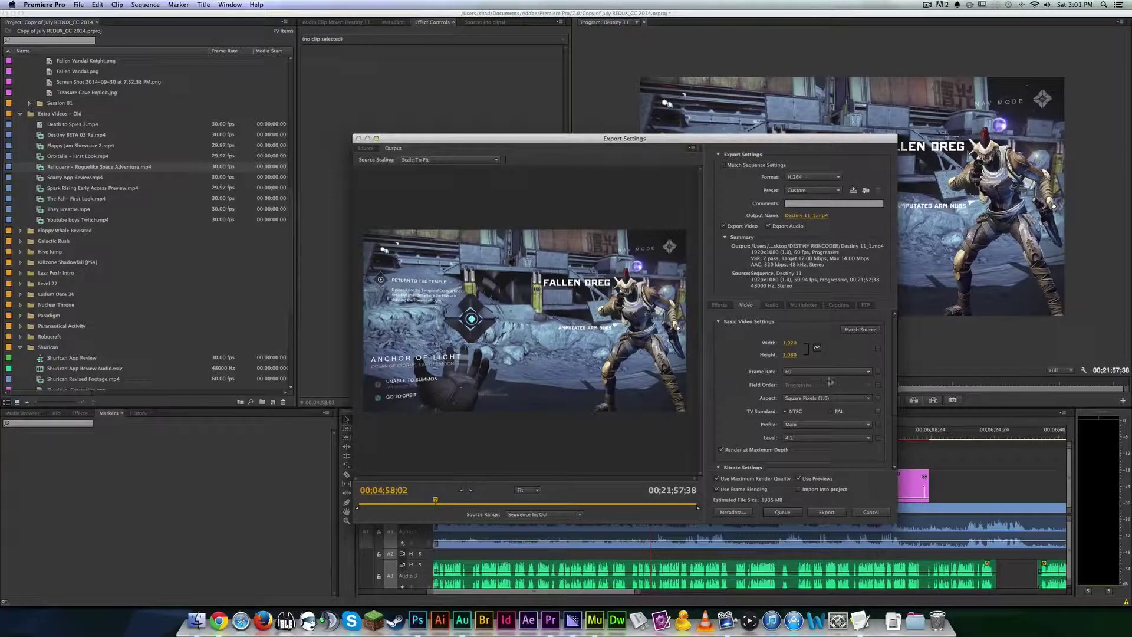
{"action": "left_click", "coordinate": [827, 371]}
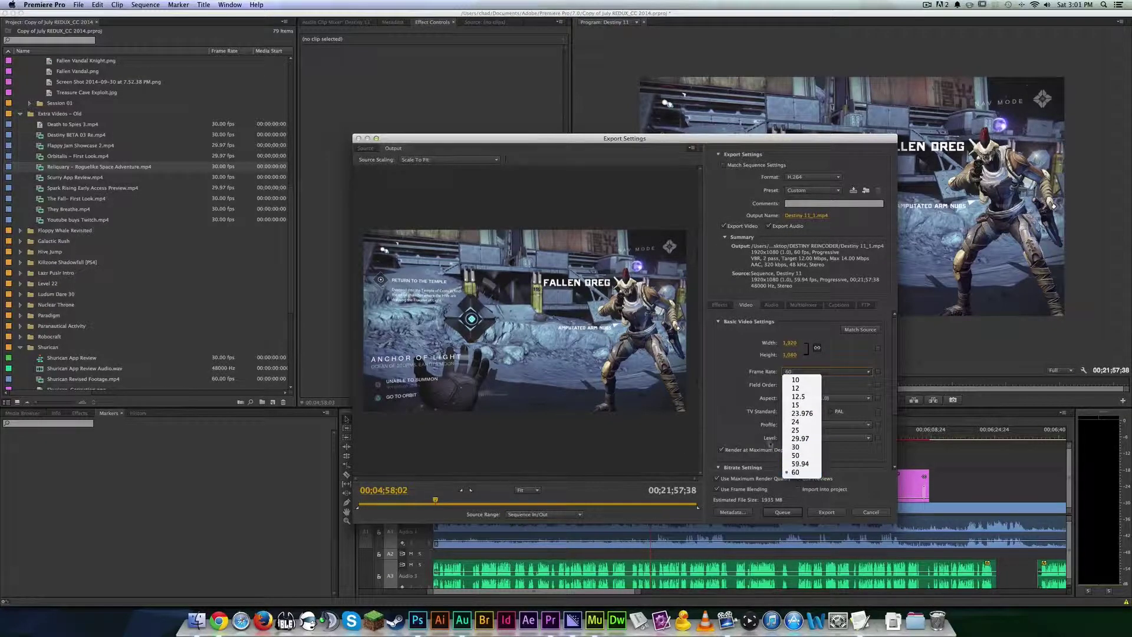
{"action": "left_click", "coordinate": [741, 411]}
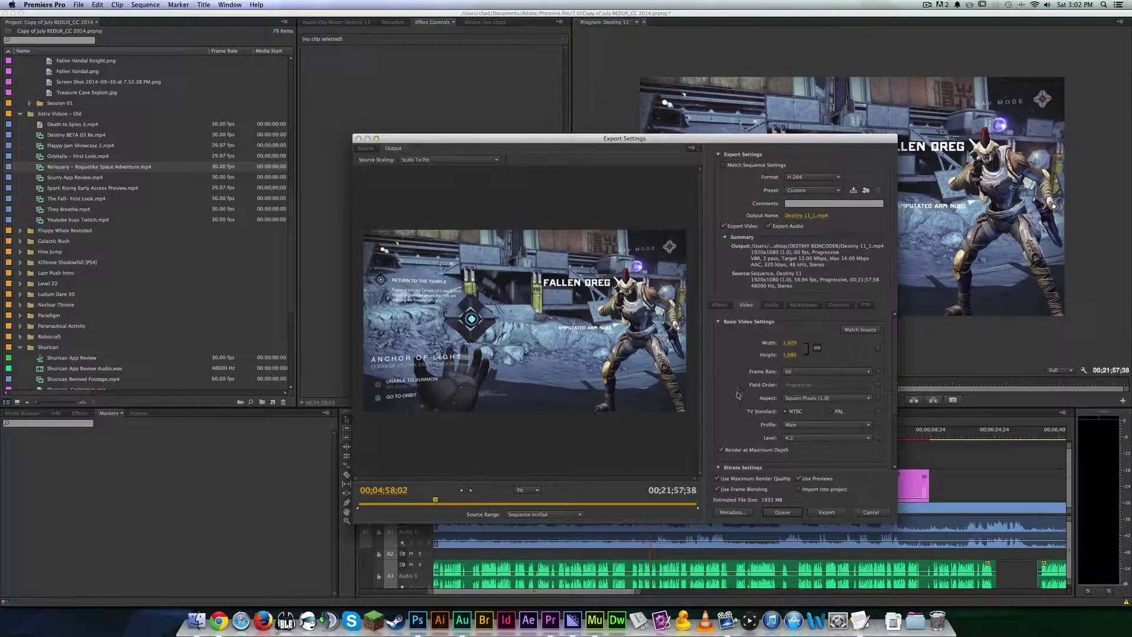
Try the D1/DV PAL (1.0940) pixel aspect, then restore Square Pixels (1.0)
{"action": "scroll", "coordinate": [714, 383], "scroll_direction": "down", "scroll_amount": 2}
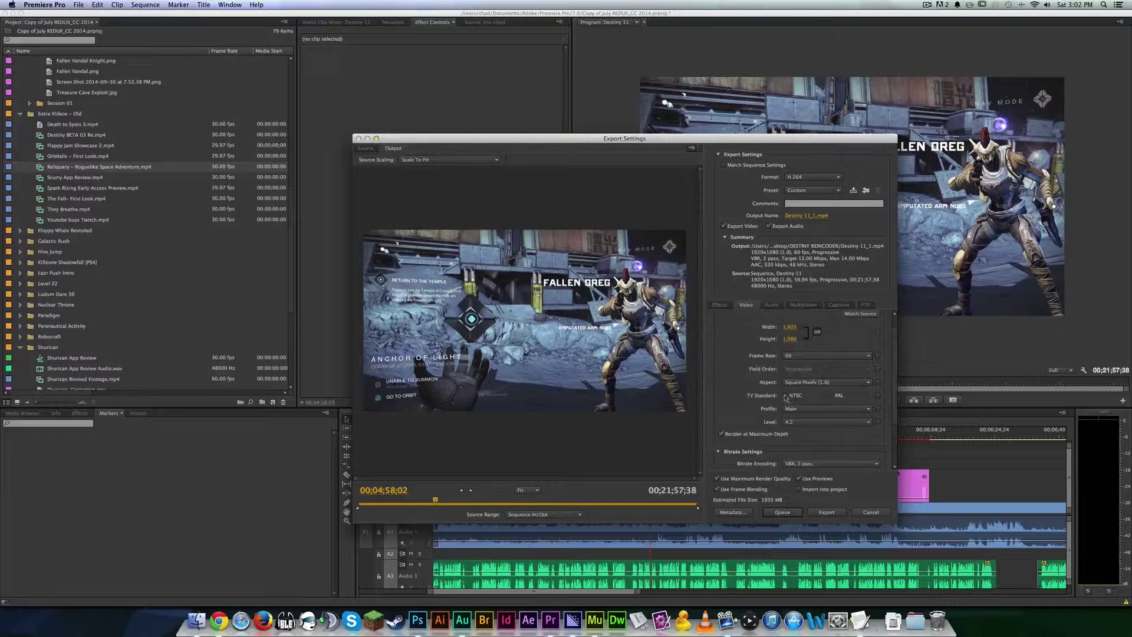
{"action": "left_click", "coordinate": [789, 382]}
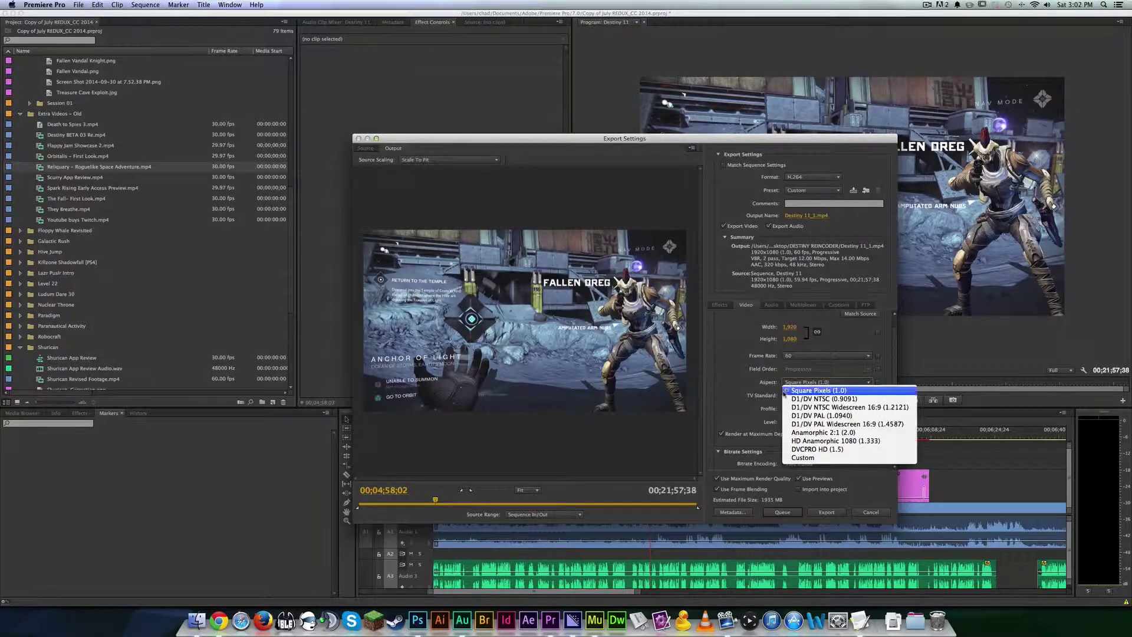
{"action": "left_click", "coordinate": [819, 415]}
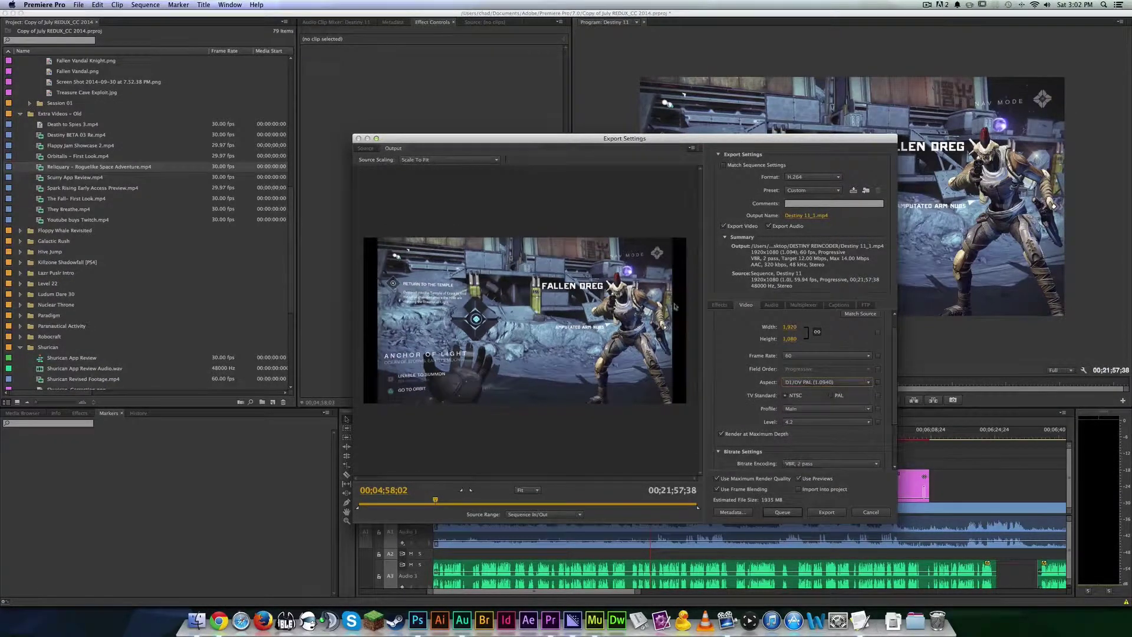
{"action": "left_click", "coordinate": [788, 382]}
{"action": "left_click", "coordinate": [802, 381]}
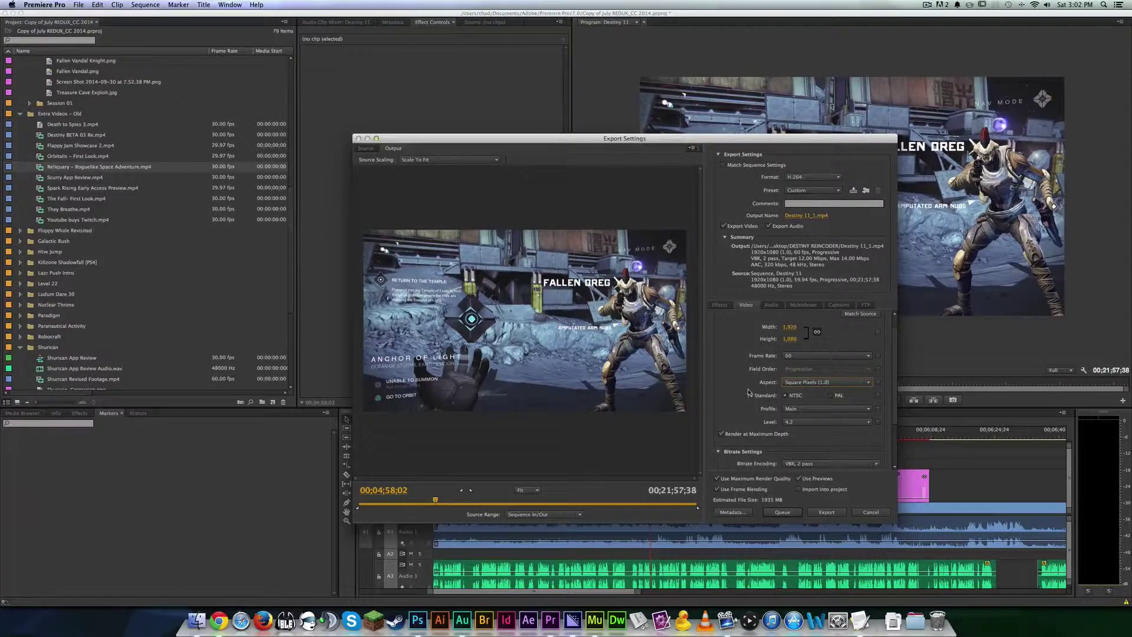
Keep the H.264 profile at Main and the level at 4.2
{"action": "left_click", "coordinate": [808, 408]}
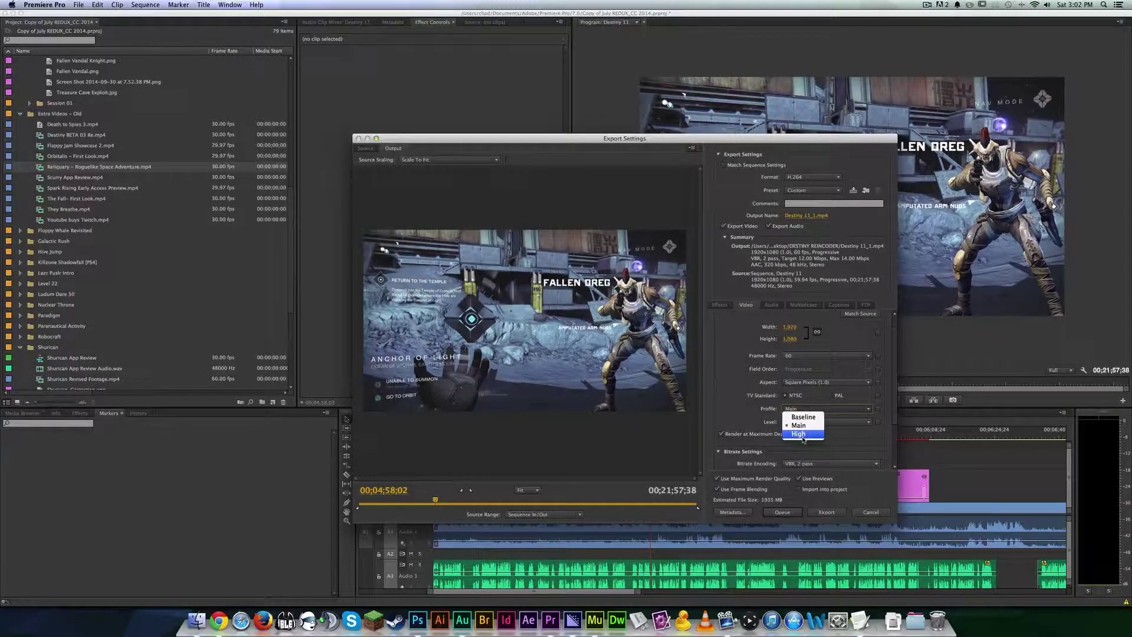
{"action": "left_click", "coordinate": [799, 425]}
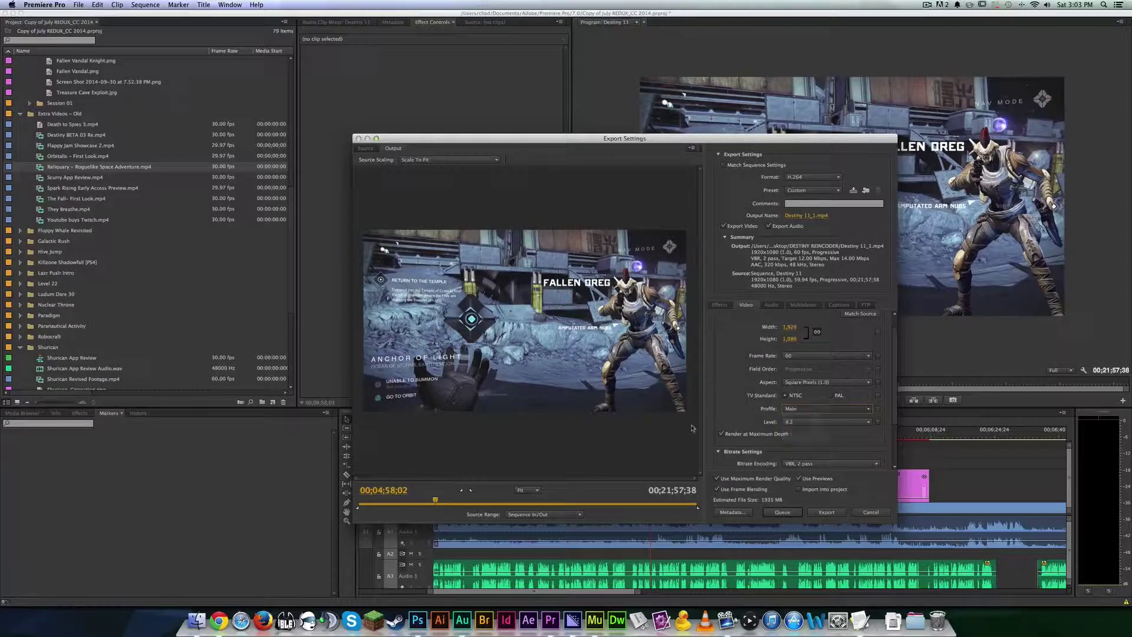
{"action": "left_click", "coordinate": [849, 422]}
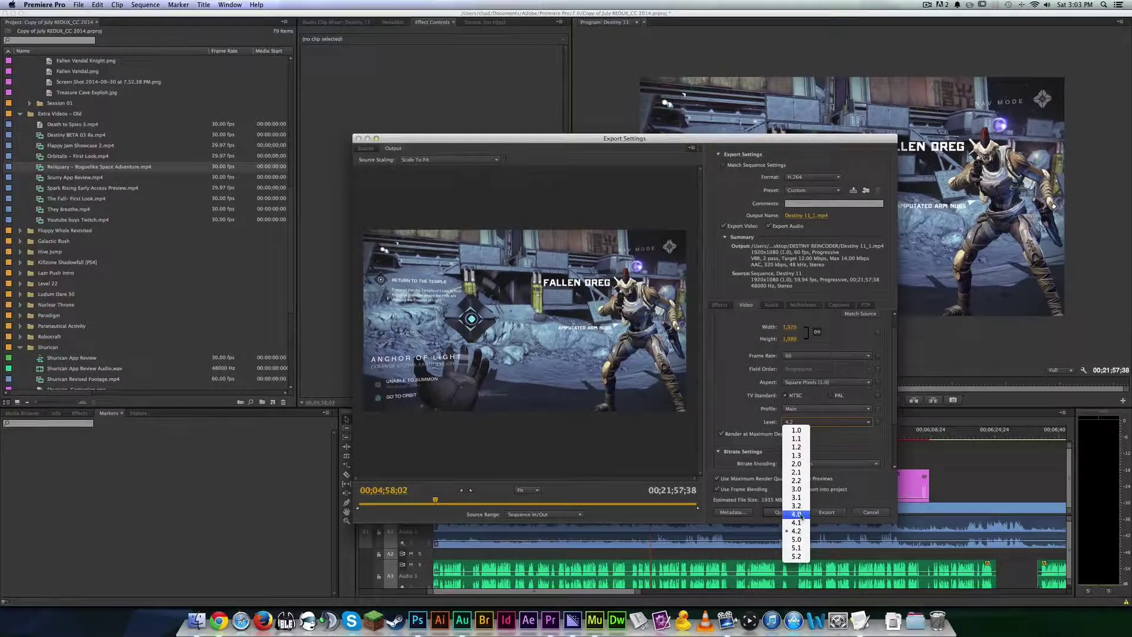
{"action": "left_click", "coordinate": [733, 408]}
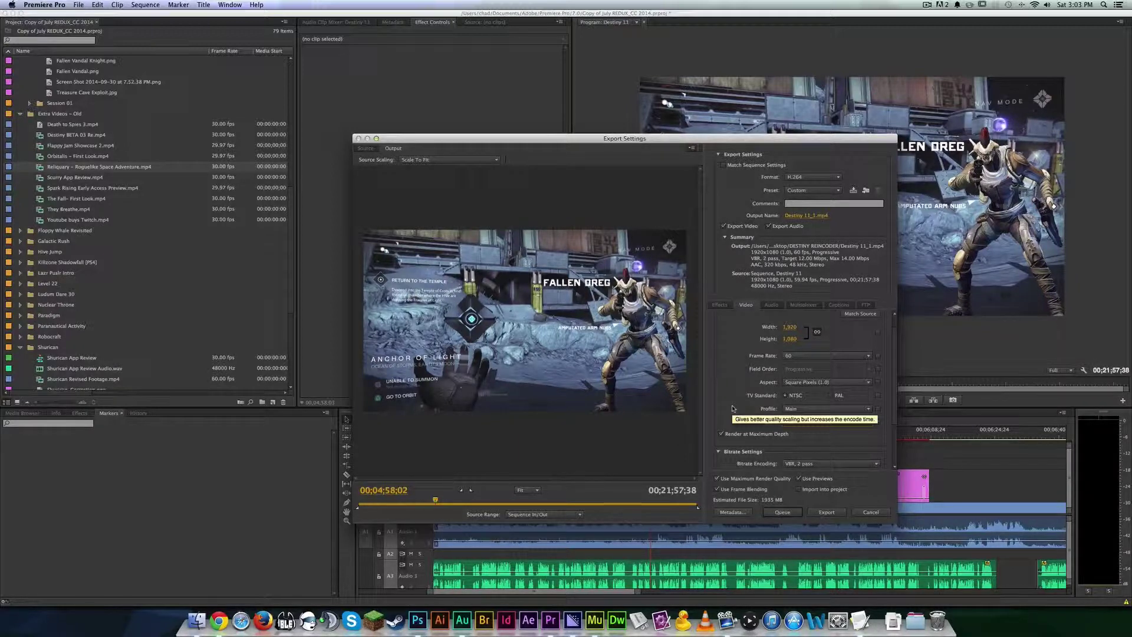
{"action": "left_click", "coordinate": [829, 422]}
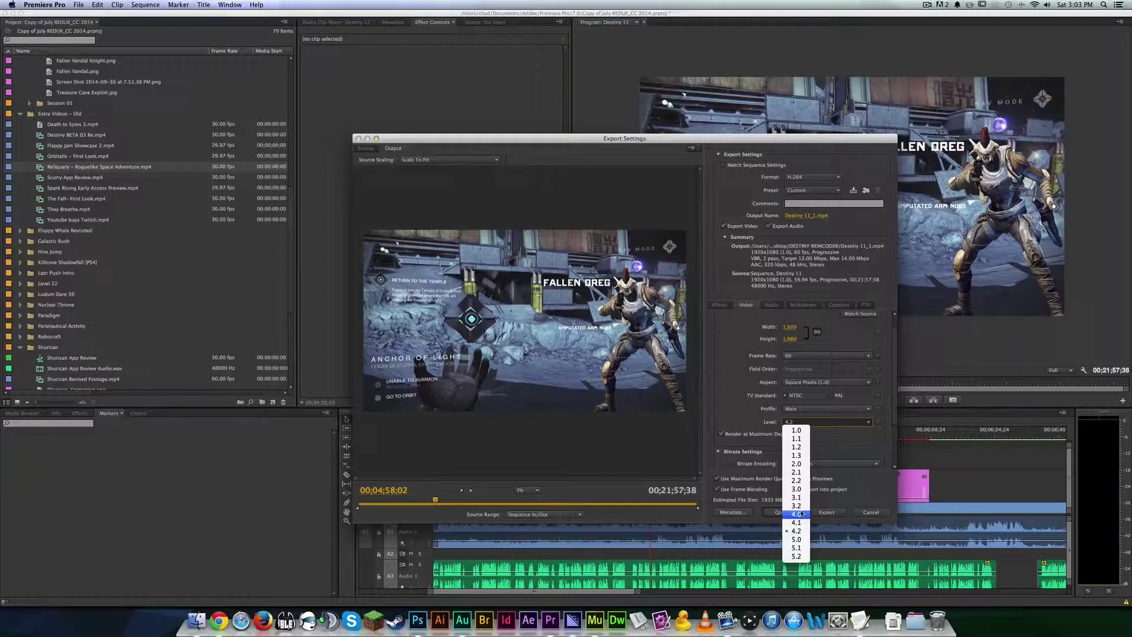
{"action": "left_click", "coordinate": [731, 381]}
{"action": "left_click", "coordinate": [820, 359]}
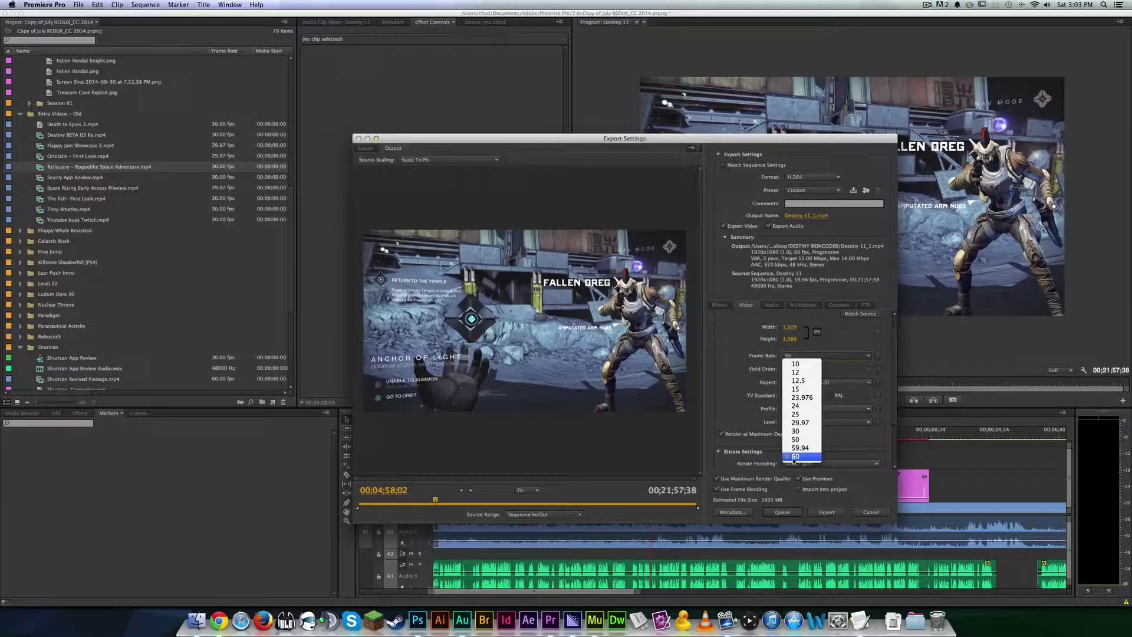
{"action": "left_click", "coordinate": [794, 457]}
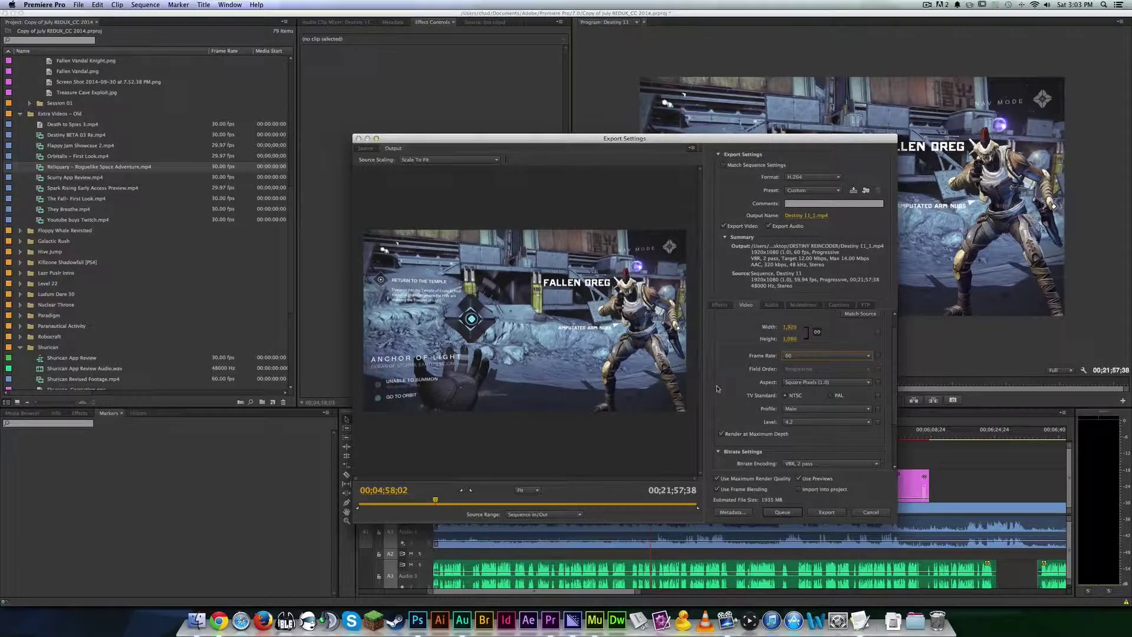
{"action": "scroll", "coordinate": [717, 388], "scroll_direction": "down", "scroll_amount": 3}
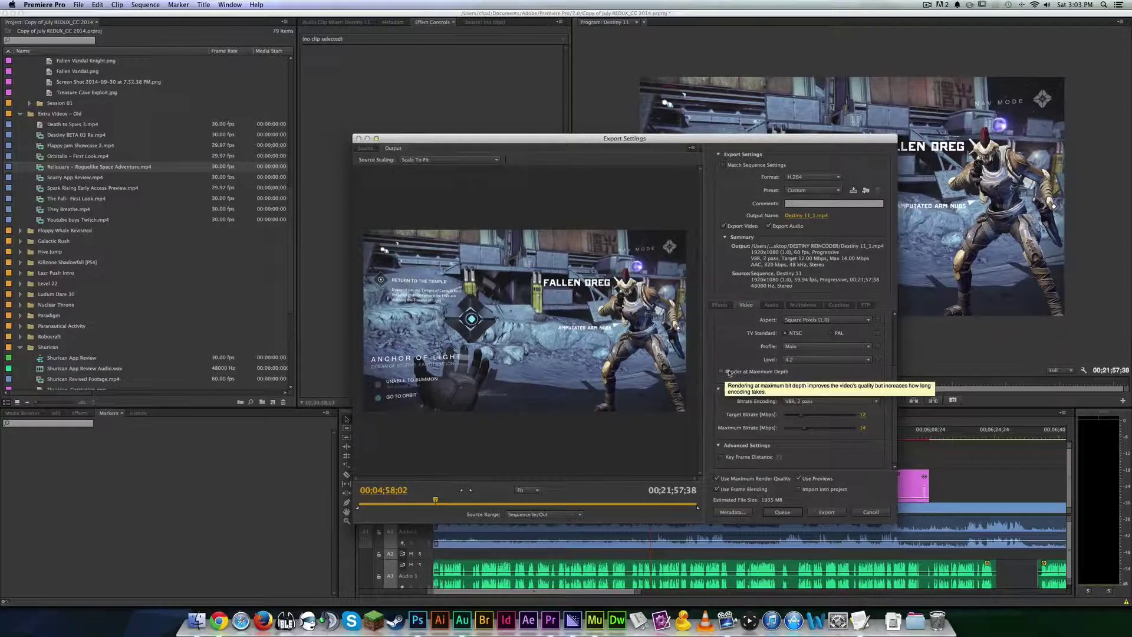
{"action": "left_click", "coordinate": [725, 372]}
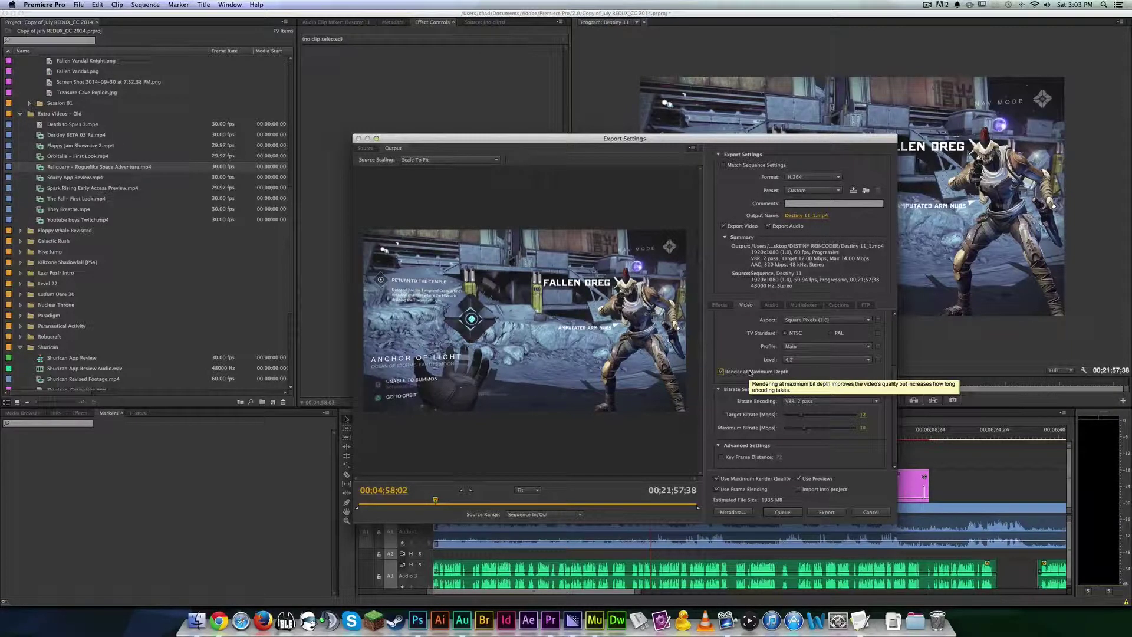
{"action": "left_click", "coordinate": [748, 372]}
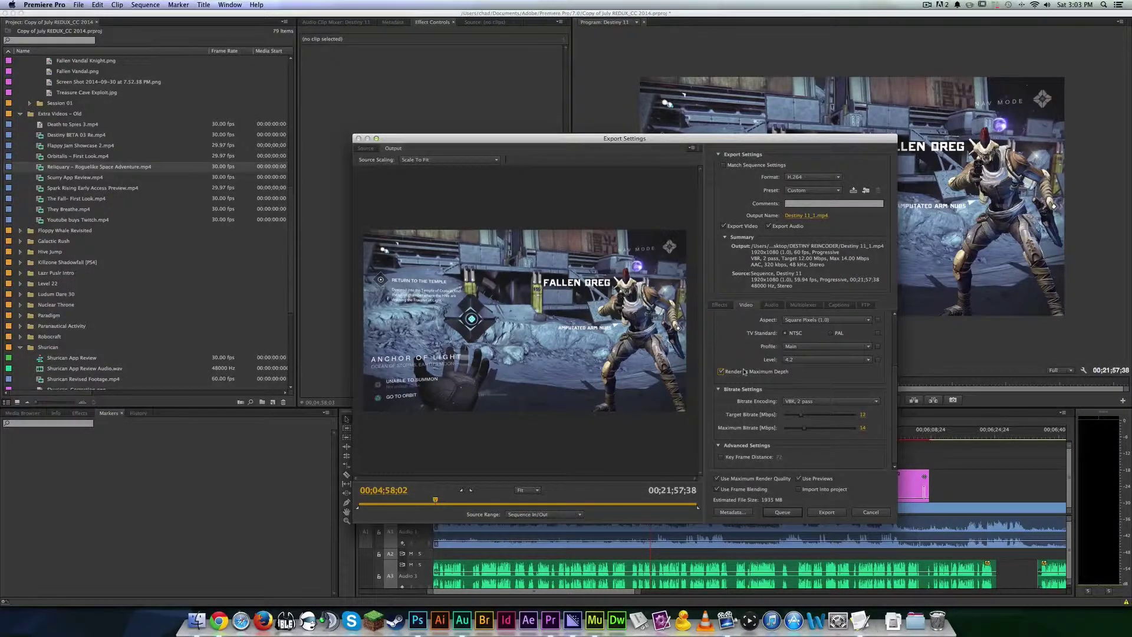
{"action": "scroll", "coordinate": [741, 343], "scroll_direction": "up", "scroll_amount": 3}
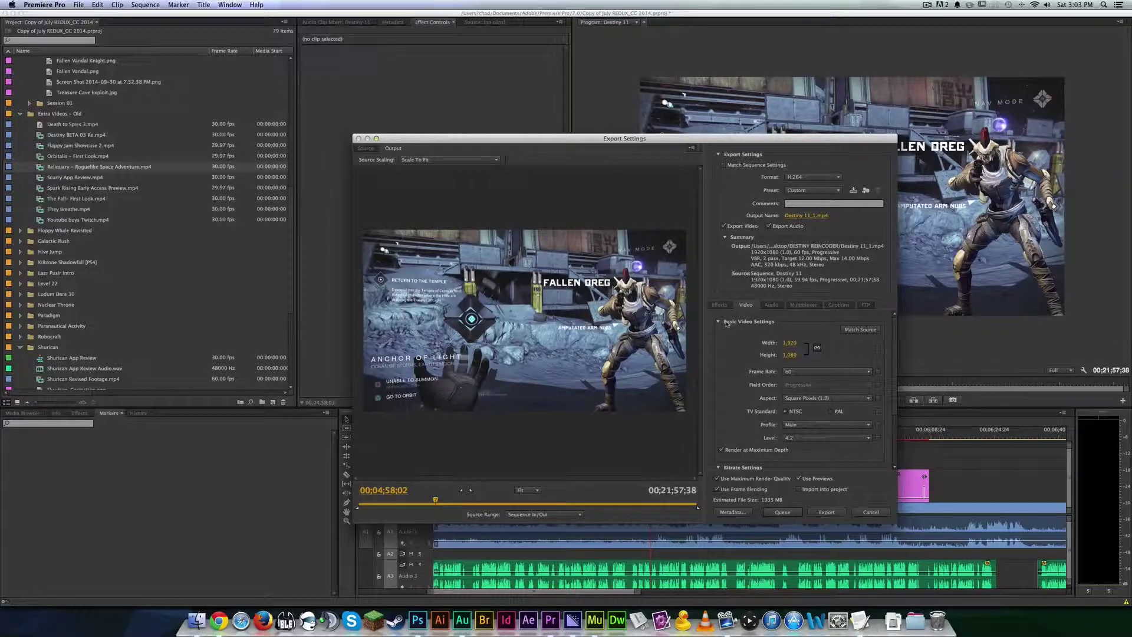
Switch the bitrate encoding to VBR, 1 pass
{"action": "left_click", "coordinate": [719, 321]}
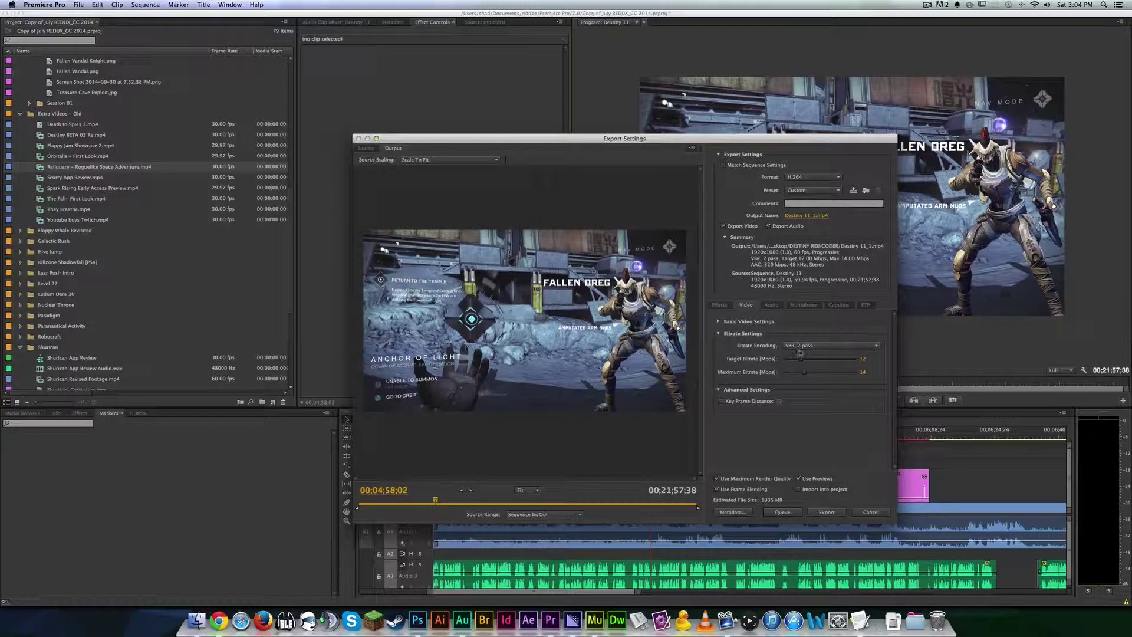
{"action": "left_click", "coordinate": [799, 347]}
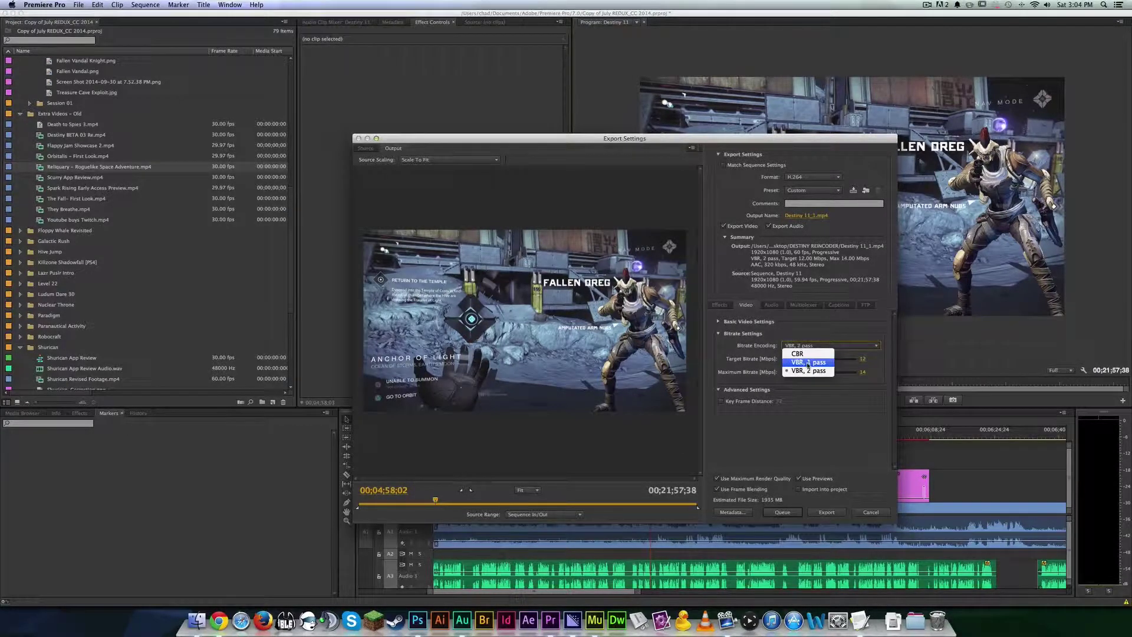
{"action": "left_click", "coordinate": [807, 362]}
{"action": "left_click", "coordinate": [807, 346]}
{"action": "left_click", "coordinate": [805, 330]}
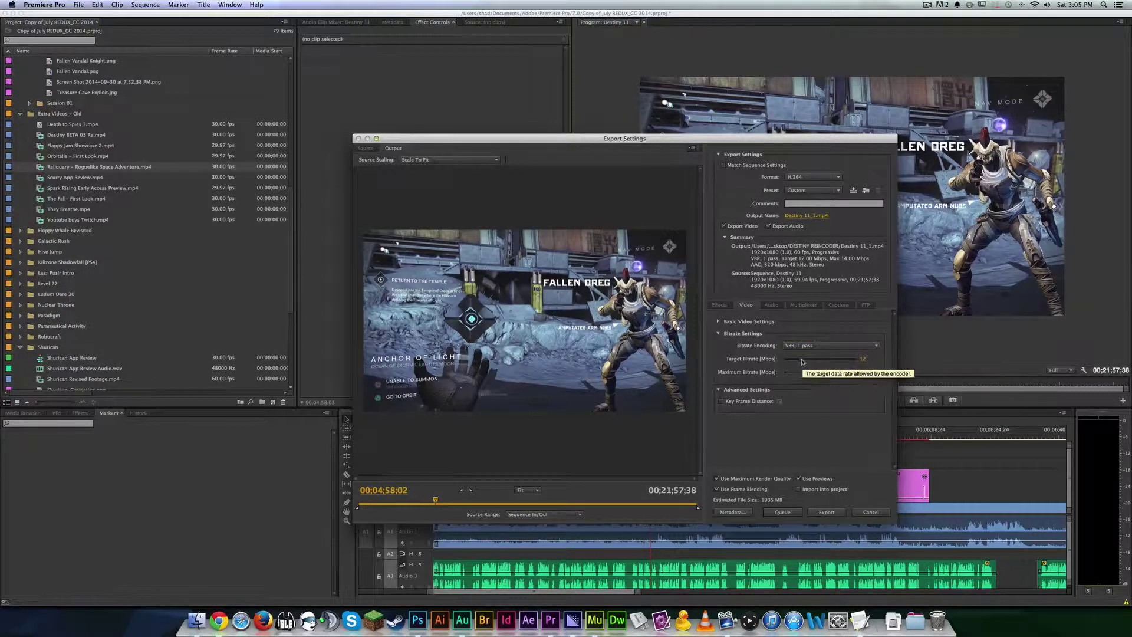
Set the target bitrate to 12 Mbps and the maximum bitrate to 14 Mbps
{"action": "left_click_drag", "start_coordinate": [802, 358], "coordinate": [828, 359]}
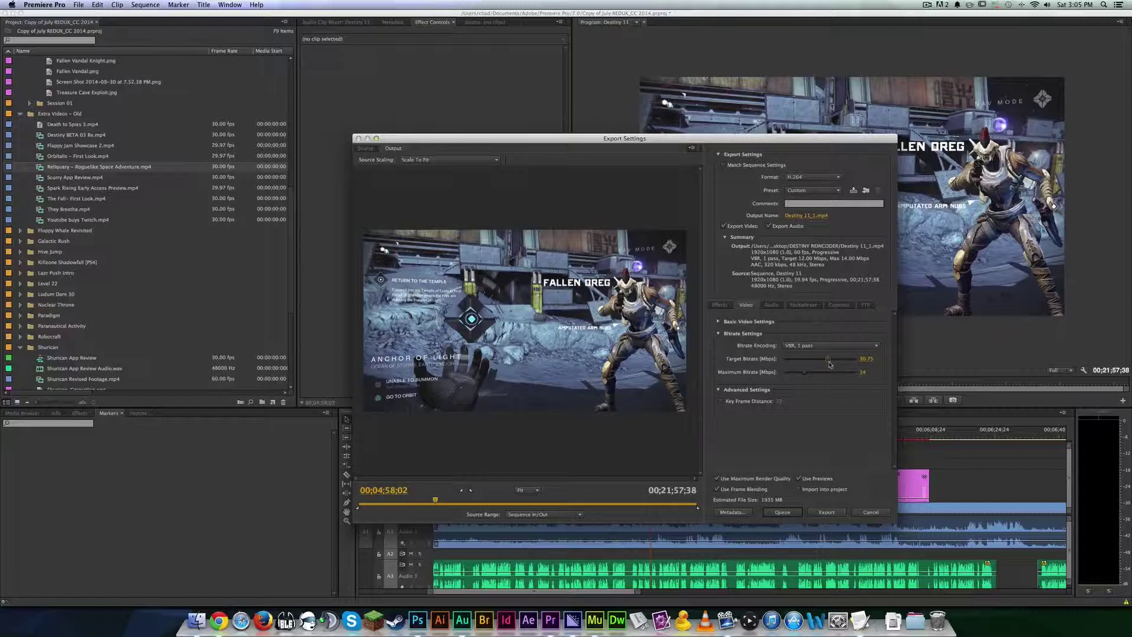
{"action": "left_click_drag", "start_coordinate": [829, 363], "coordinate": [829, 364]}
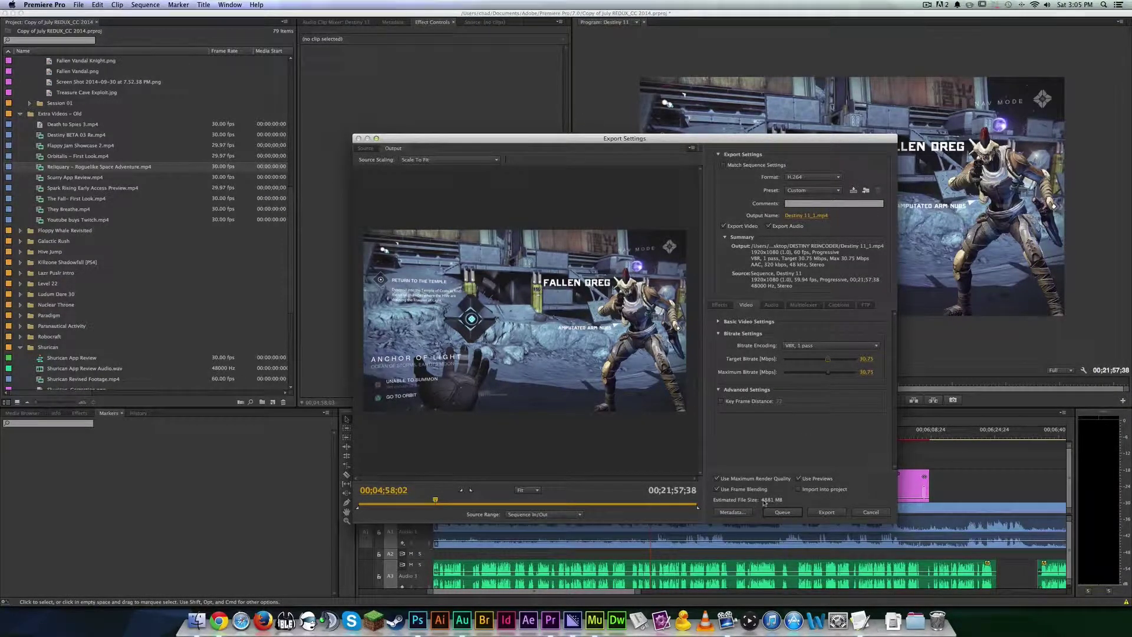
{"action": "left_click", "coordinate": [865, 358]}
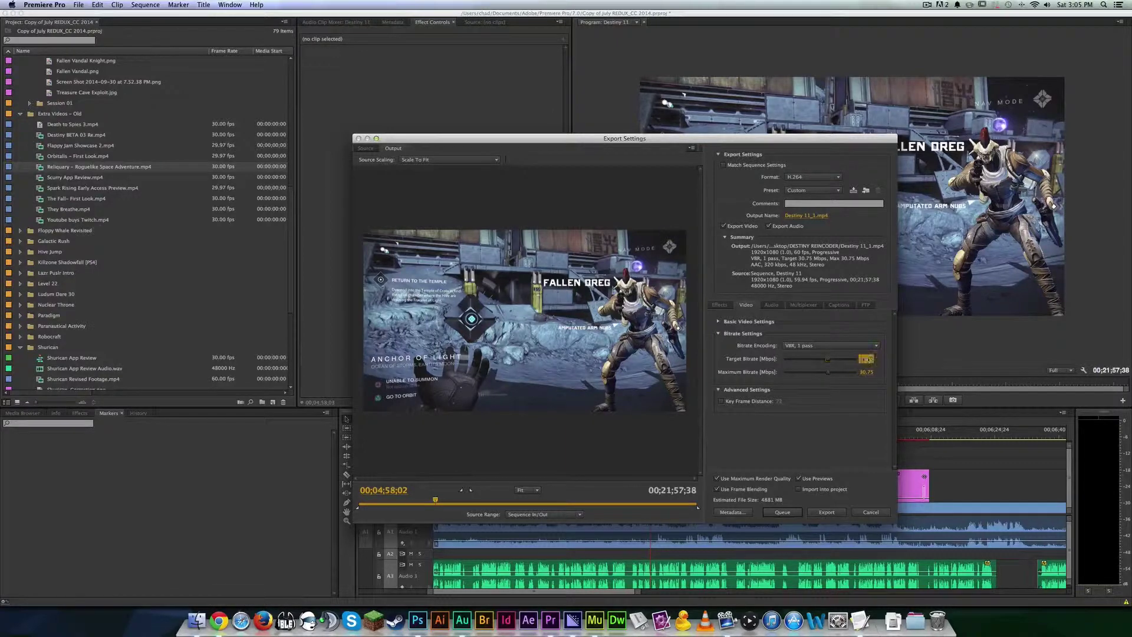
{"action": "type", "text": "12"}
{"action": "key", "text": "Return"}
{"action": "left_click", "coordinate": [866, 372]}
{"action": "type", "text": "14"}
{"action": "key", "text": "Return"}
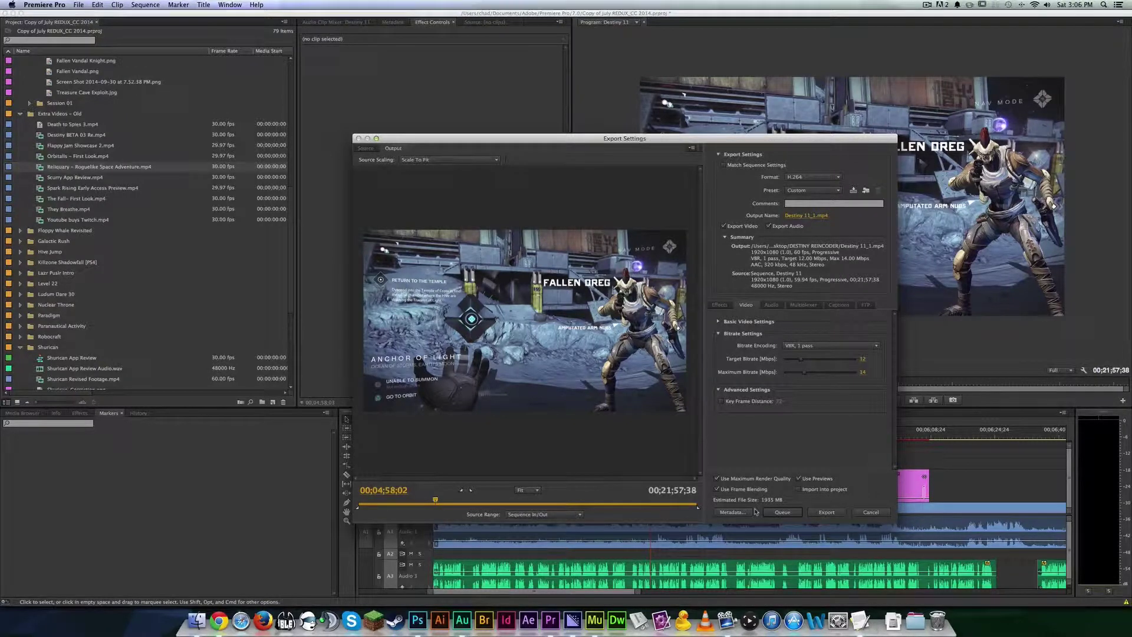
Turn on a fixed key frame distance in Advanced Settings, keeping the Custom preset
{"action": "left_click", "coordinate": [745, 402]}
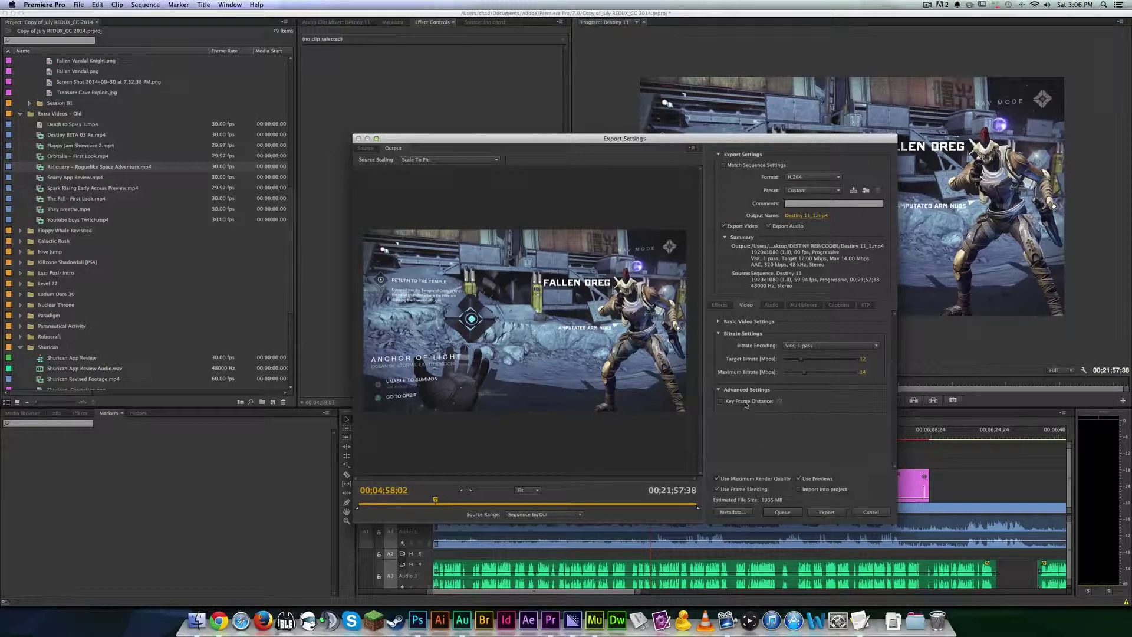
{"action": "left_click", "coordinate": [718, 390]}
{"action": "left_click", "coordinate": [718, 390]}
{"action": "left_click", "coordinate": [836, 191]}
{"action": "left_click", "coordinate": [744, 415]}
{"action": "left_click", "coordinate": [719, 389]}
{"action": "left_click", "coordinate": [719, 389]}
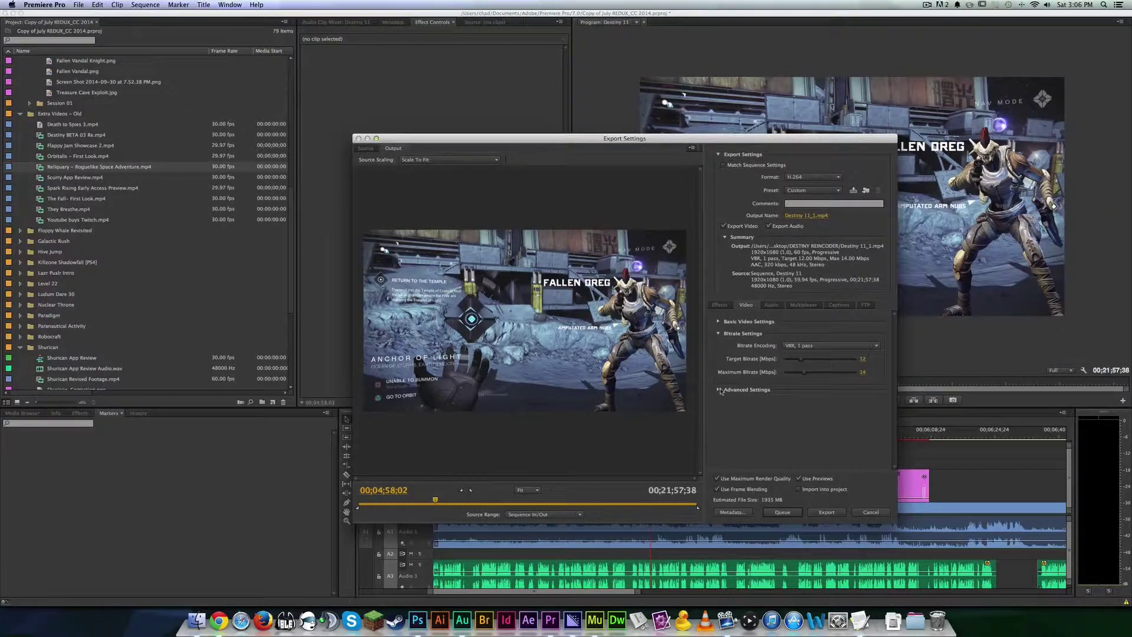
Switch bitrate encoding back to VBR, 2 pass and show the Audio settings
{"action": "left_click", "coordinate": [827, 344]}
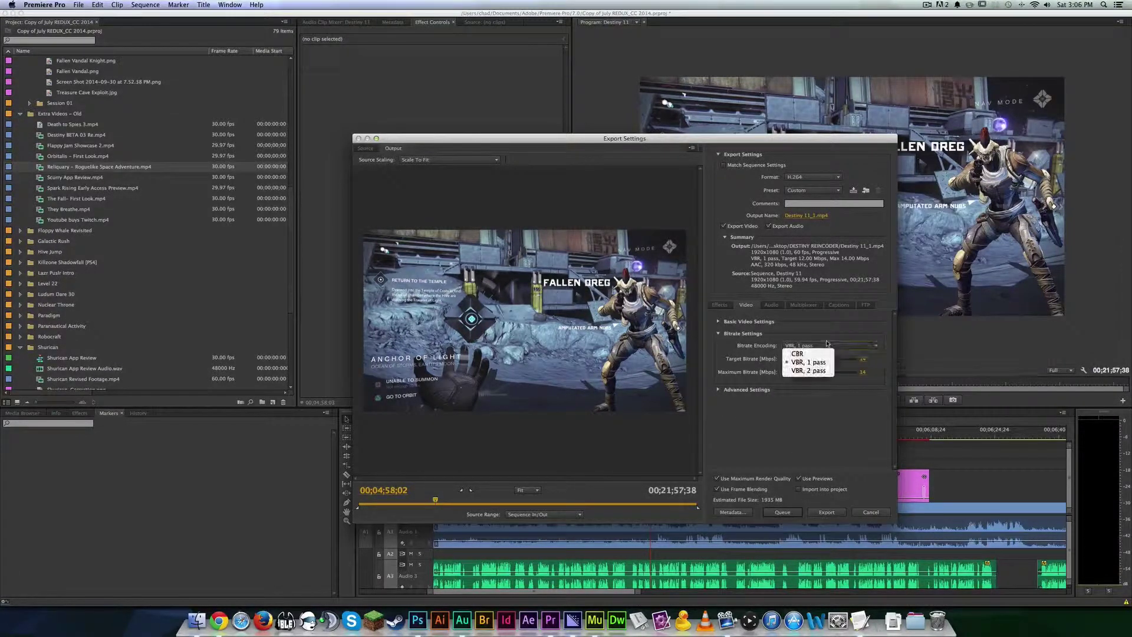
{"action": "left_click", "coordinate": [808, 370]}
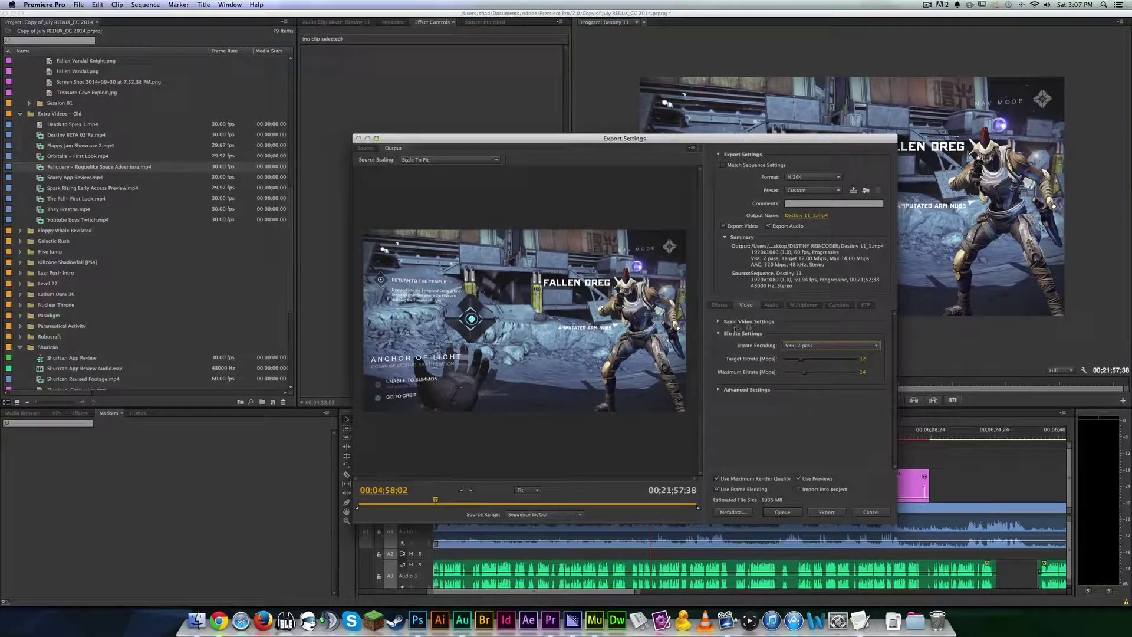
{"action": "left_click", "coordinate": [771, 305]}
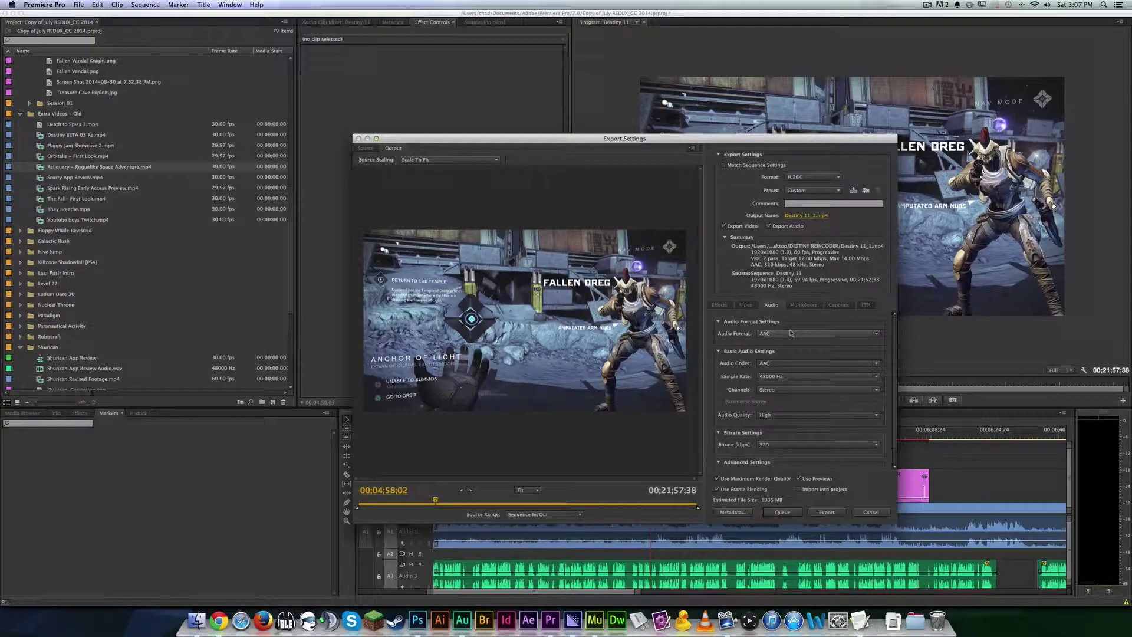
Keep the audio format and codec on AAC with a 48000 Hz sample rate
{"action": "left_click", "coordinate": [790, 333]}
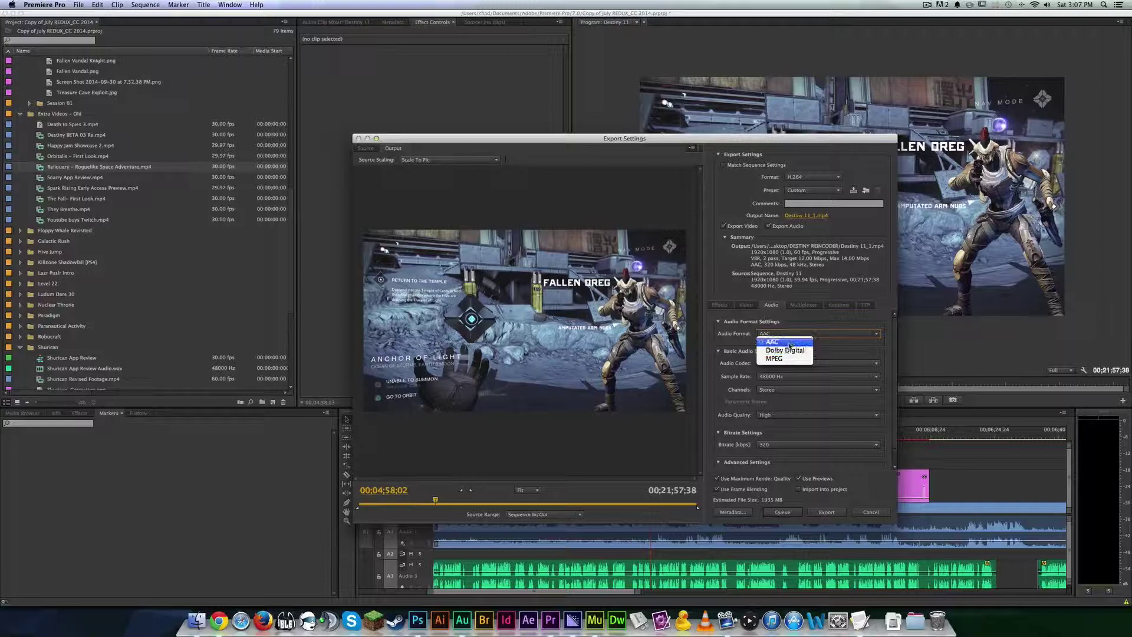
{"action": "left_click", "coordinate": [790, 323]}
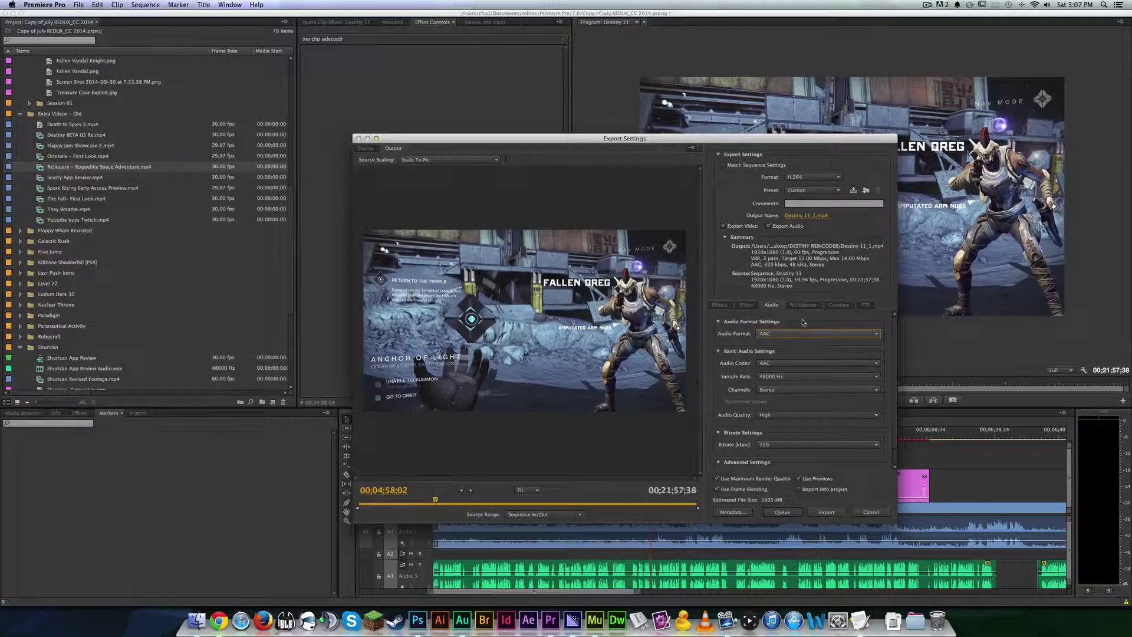
{"action": "left_click", "coordinate": [770, 366]}
{"action": "left_click", "coordinate": [783, 355]}
{"action": "left_click", "coordinate": [786, 362]}
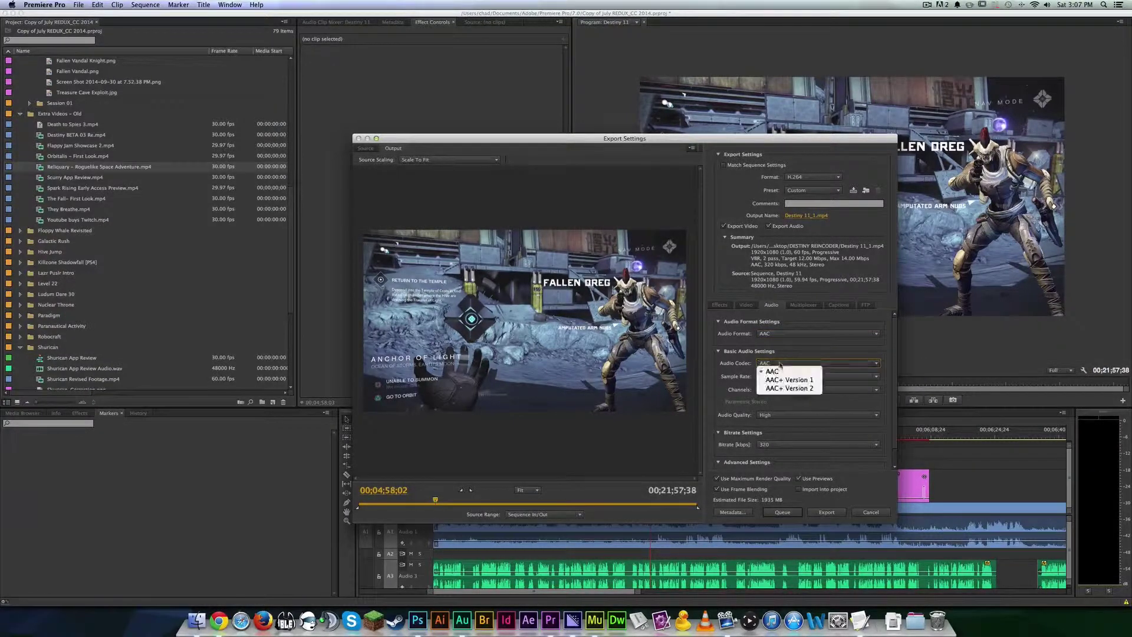
{"action": "left_click", "coordinate": [788, 349]}
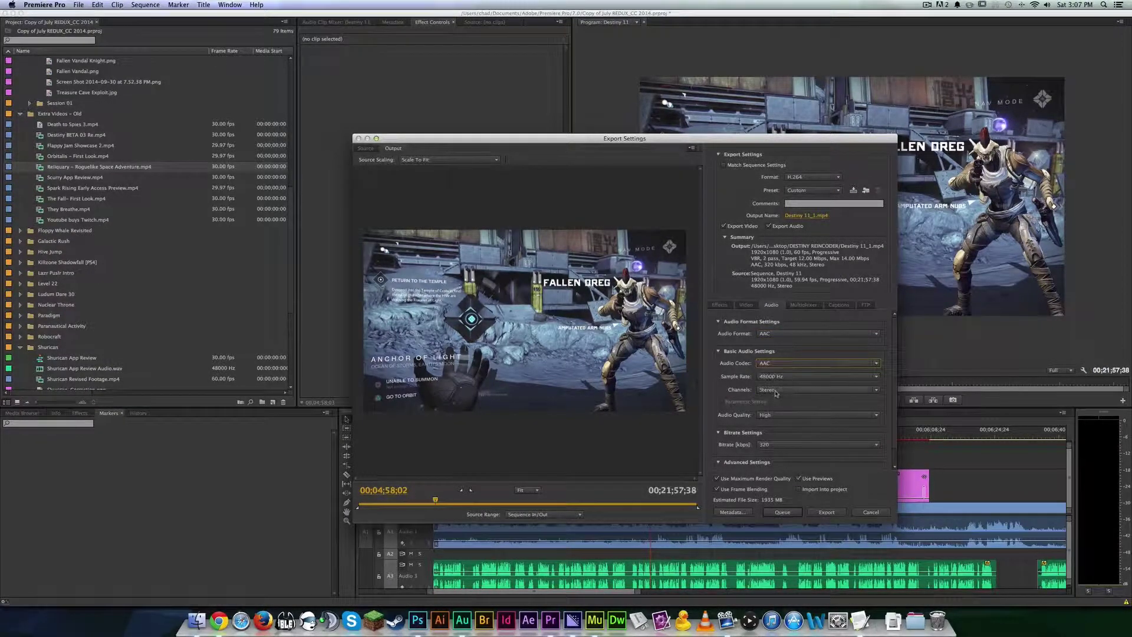
{"action": "left_click", "coordinate": [775, 377]}
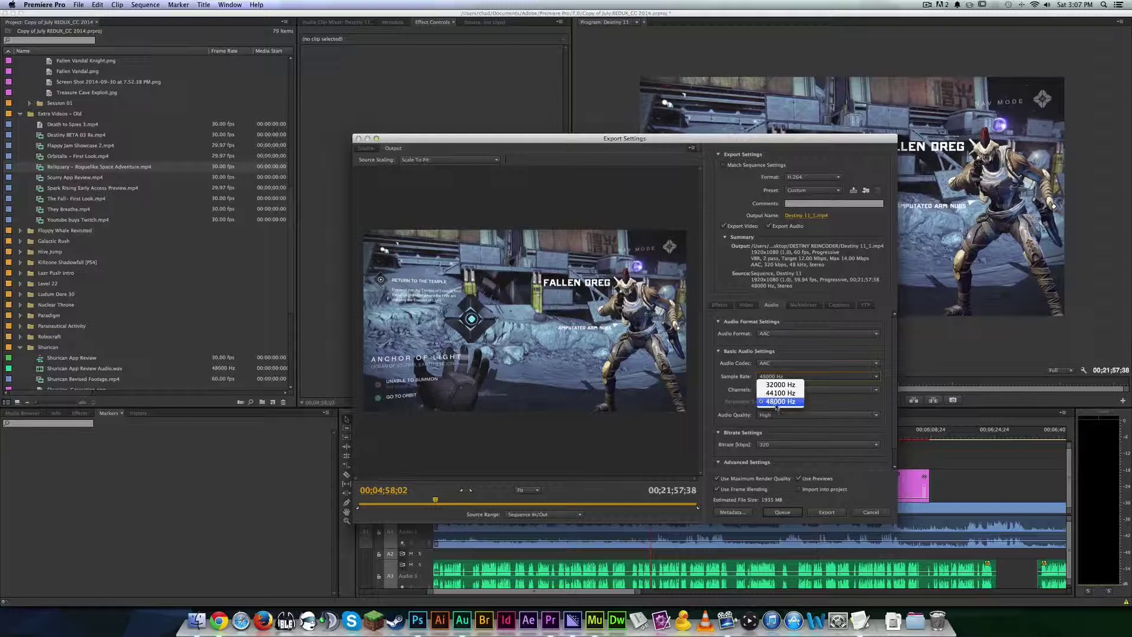
{"action": "left_click", "coordinate": [774, 403]}
Keep the audio channels on Stereo and the audio quality at High
{"action": "left_click", "coordinate": [769, 389]}
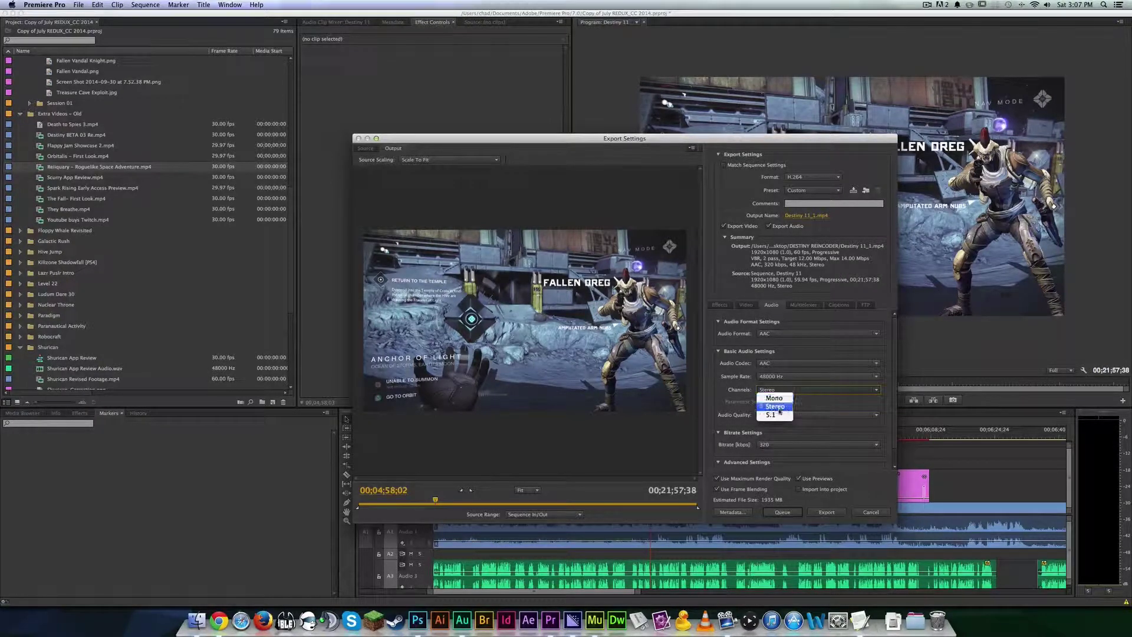
{"action": "left_click", "coordinate": [776, 406]}
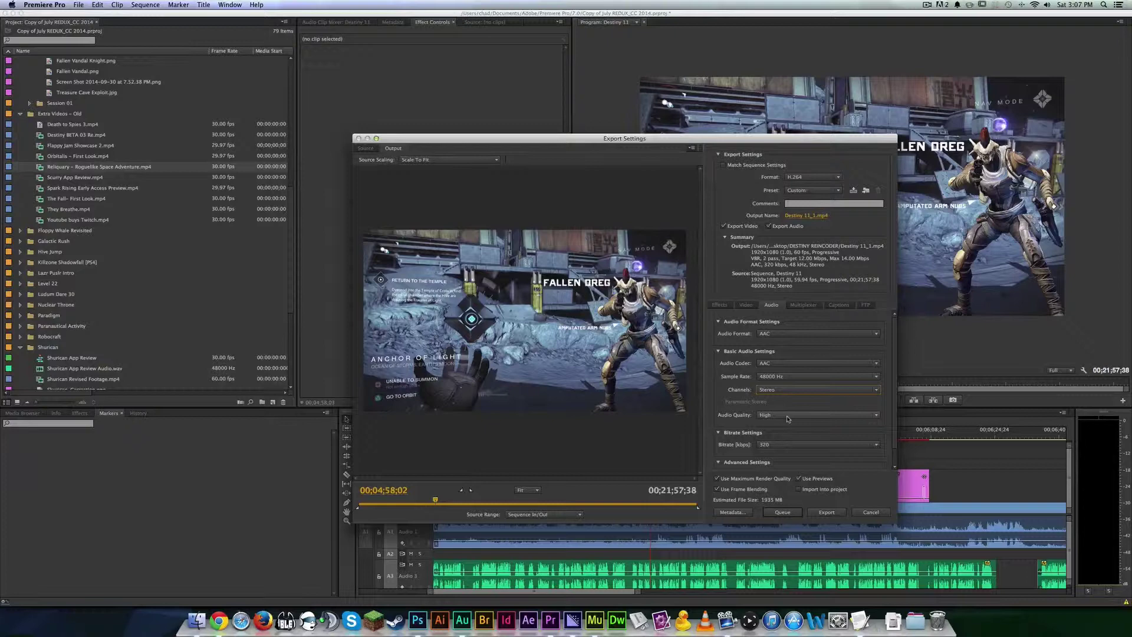
{"action": "left_click", "coordinate": [795, 390]}
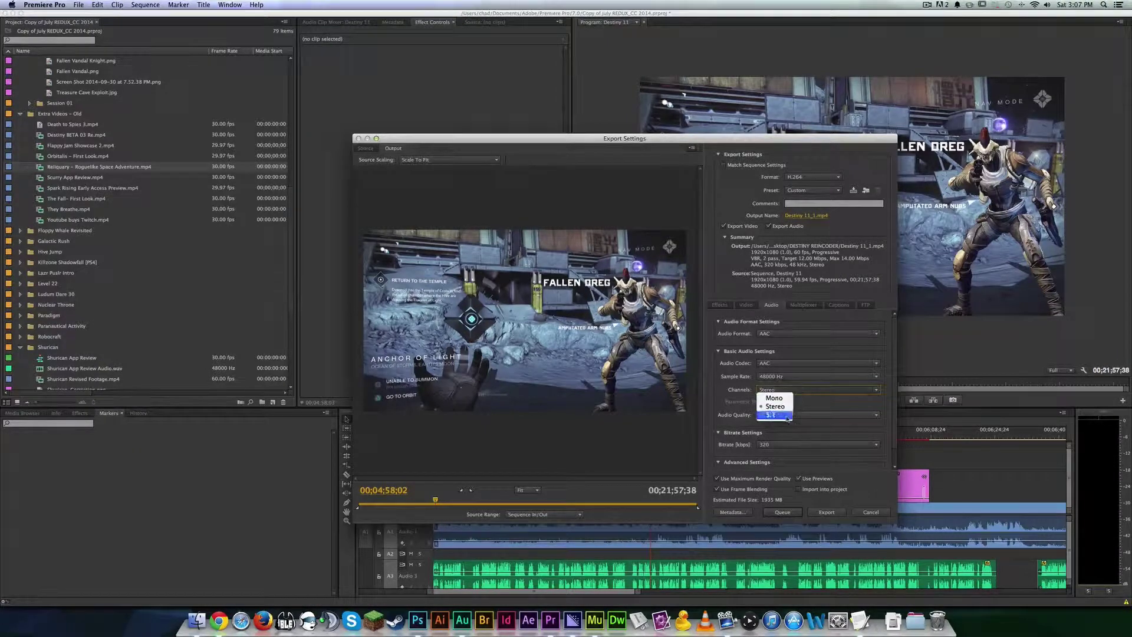
{"action": "left_click", "coordinate": [822, 407]}
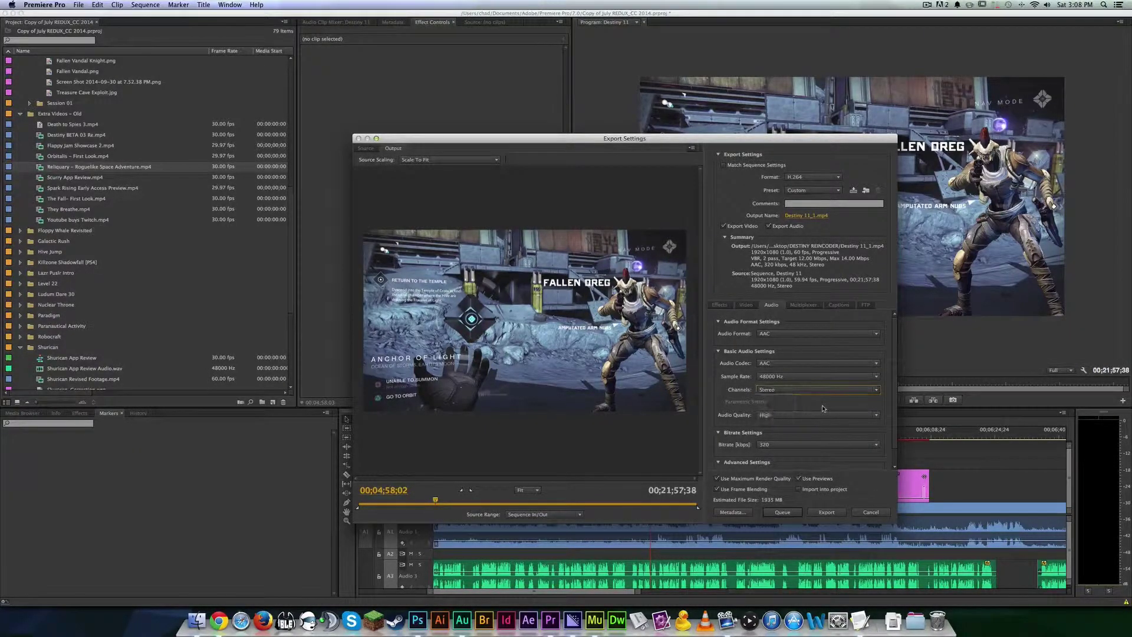
{"action": "left_click", "coordinate": [791, 415]}
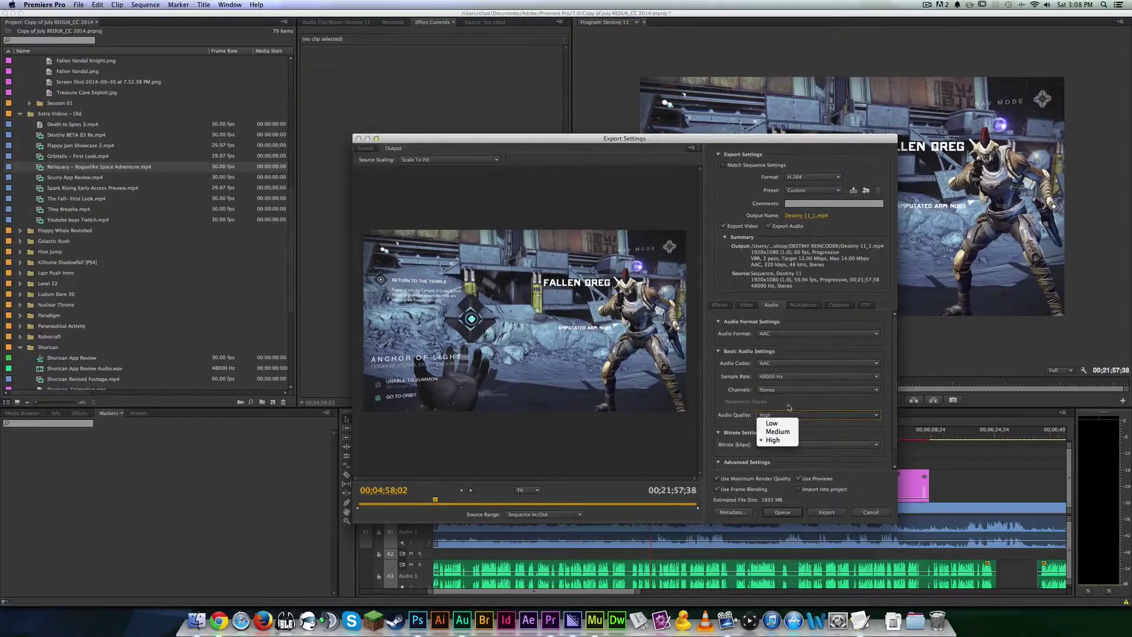
{"action": "left_click", "coordinate": [772, 440]}
Set the audio bitrate to 320 kbps and collapse Advanced Settings
{"action": "scroll", "coordinate": [774, 448], "scroll_direction": "down", "scroll_amount": 1}
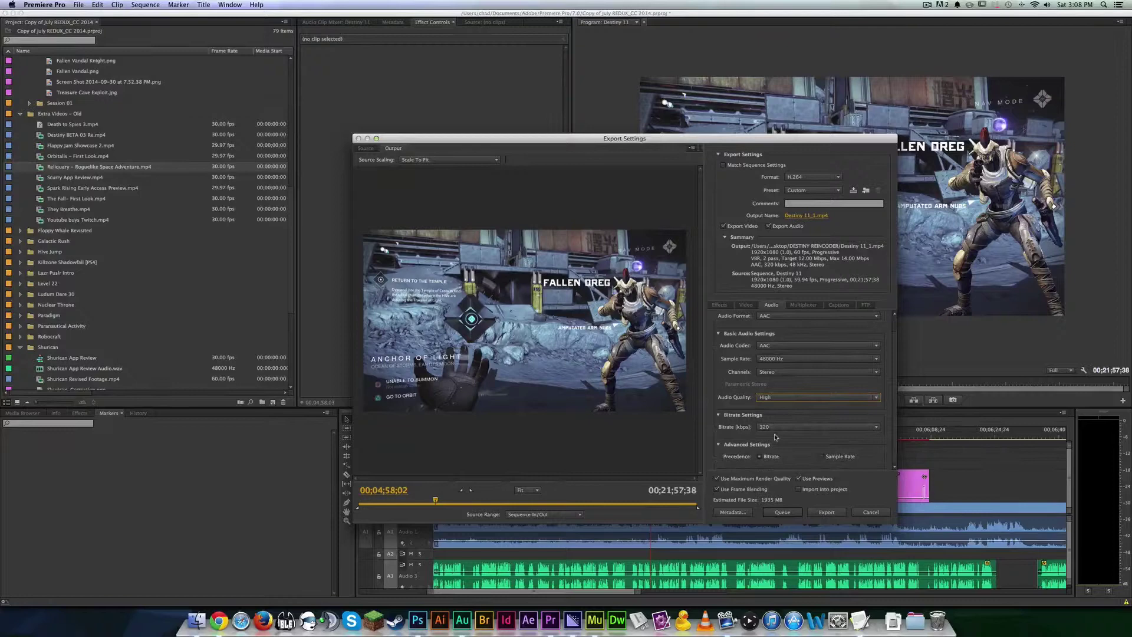
{"action": "left_click", "coordinate": [764, 428]}
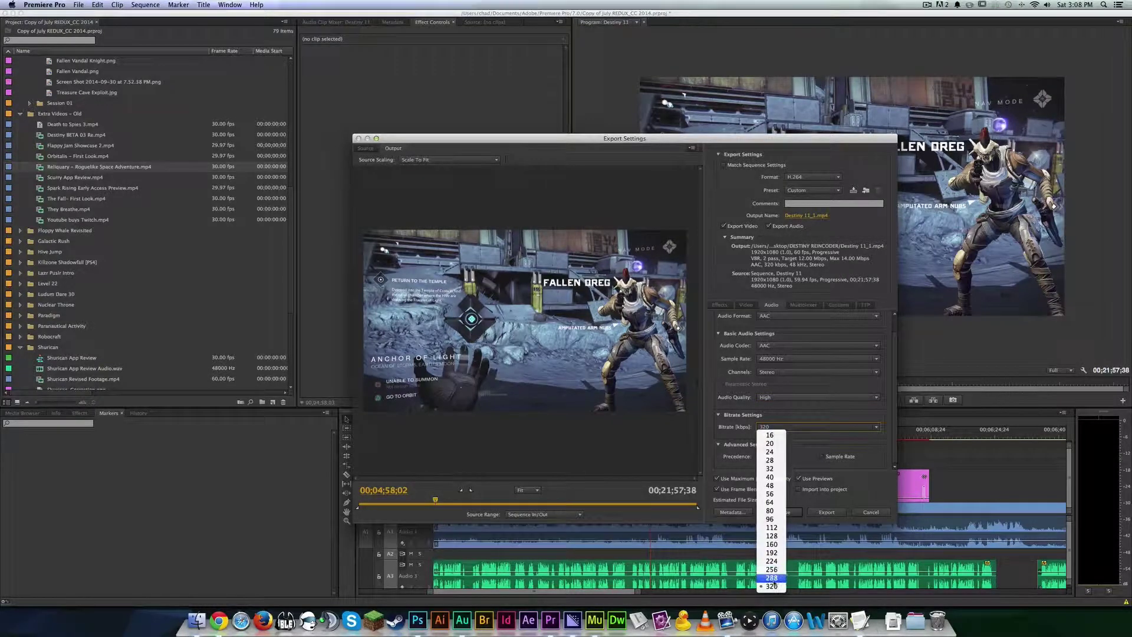
{"action": "left_click", "coordinate": [771, 569]}
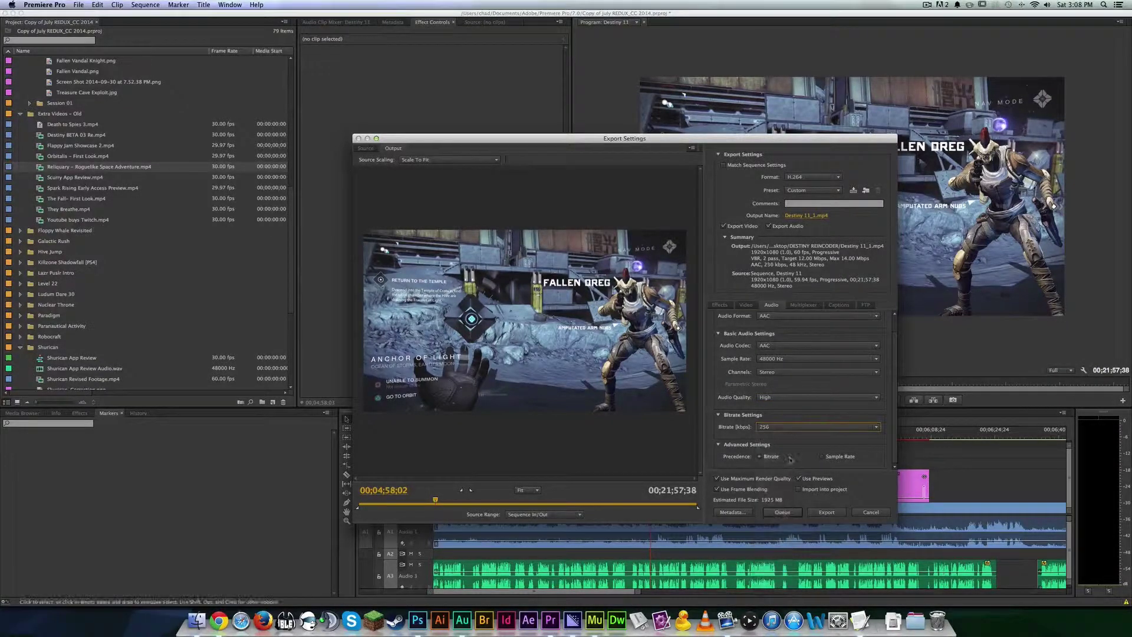
{"action": "left_click", "coordinate": [781, 427]}
{"action": "left_click", "coordinate": [768, 589]}
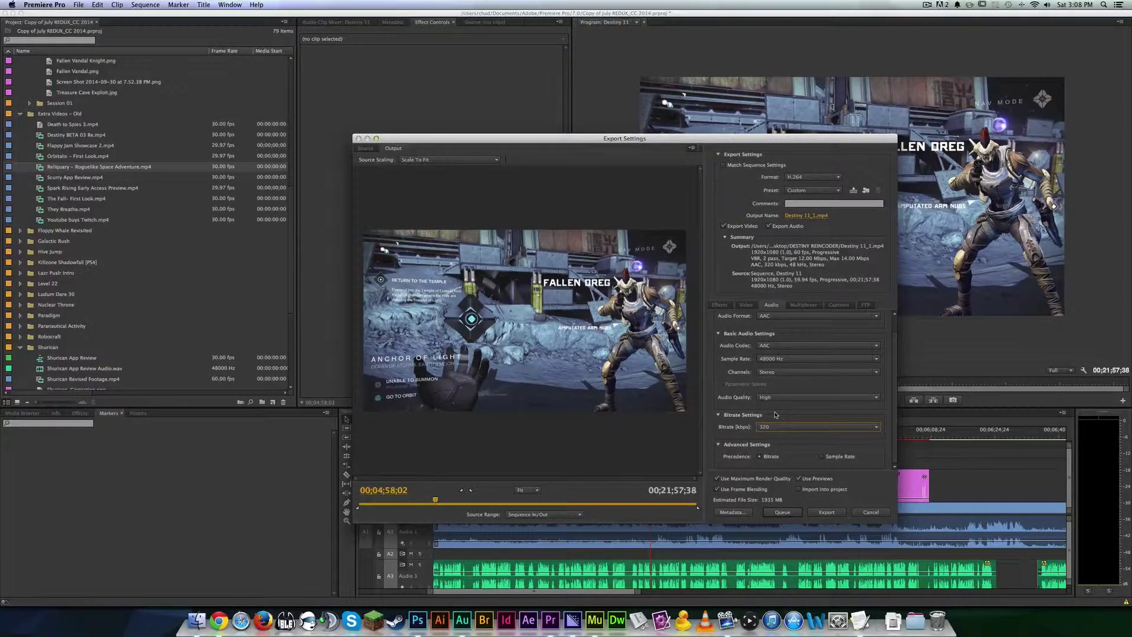
{"action": "left_click", "coordinate": [718, 445]}
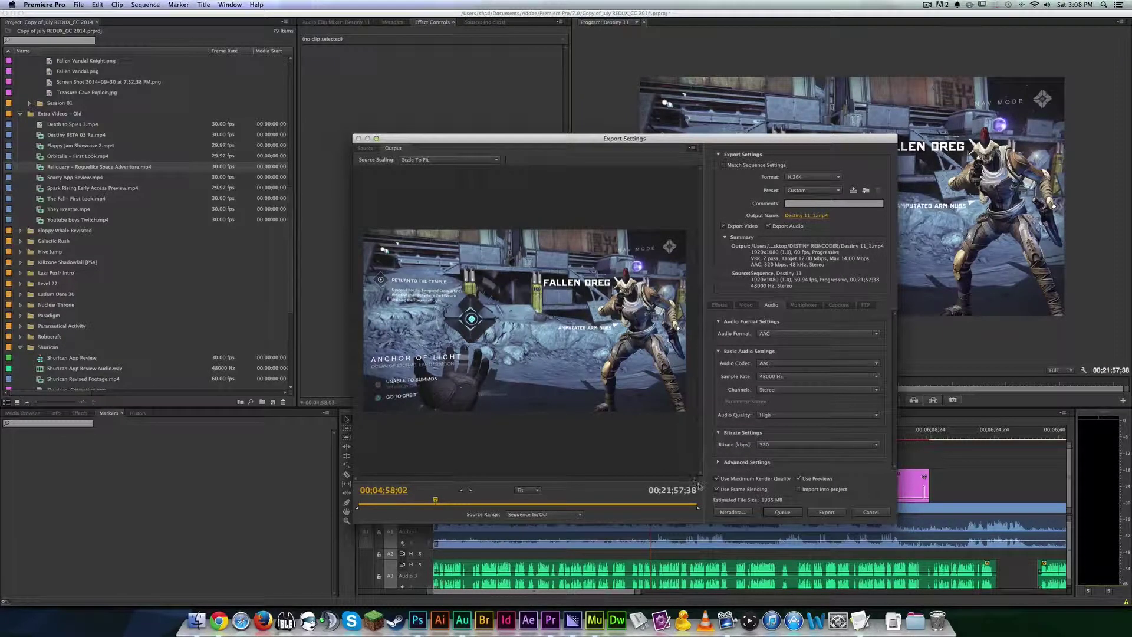
In the Video settings, enable Frame Rate in Basic Video Settings and set it to 60 fps
{"action": "left_click", "coordinate": [745, 306]}
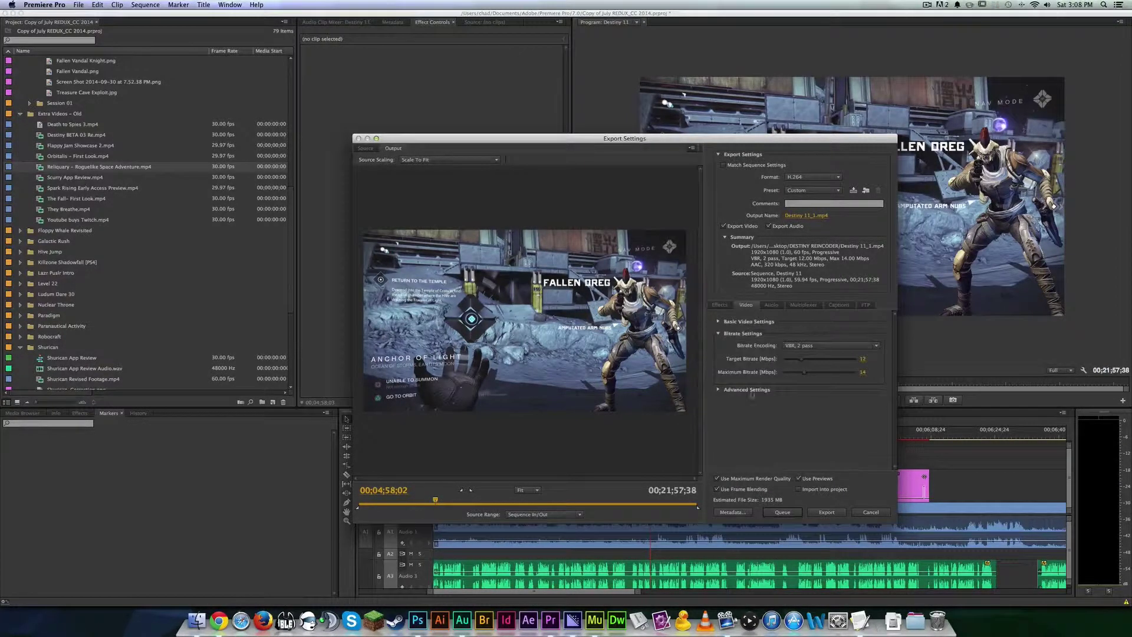
{"action": "left_click", "coordinate": [719, 322]}
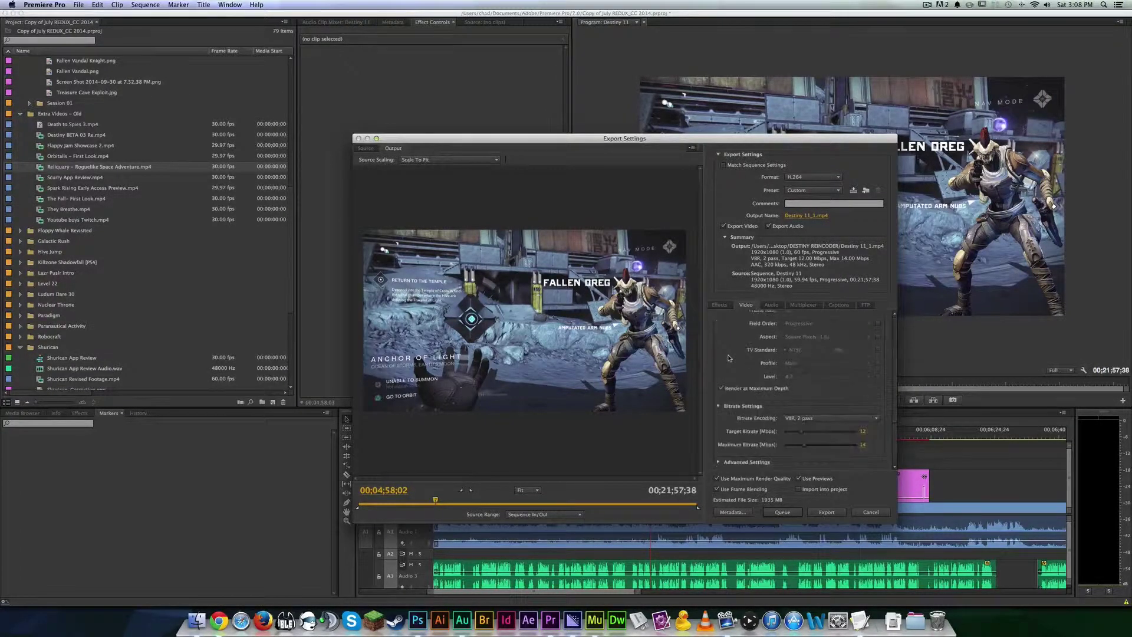
{"action": "scroll", "coordinate": [728, 358], "scroll_direction": "down", "scroll_amount": 3}
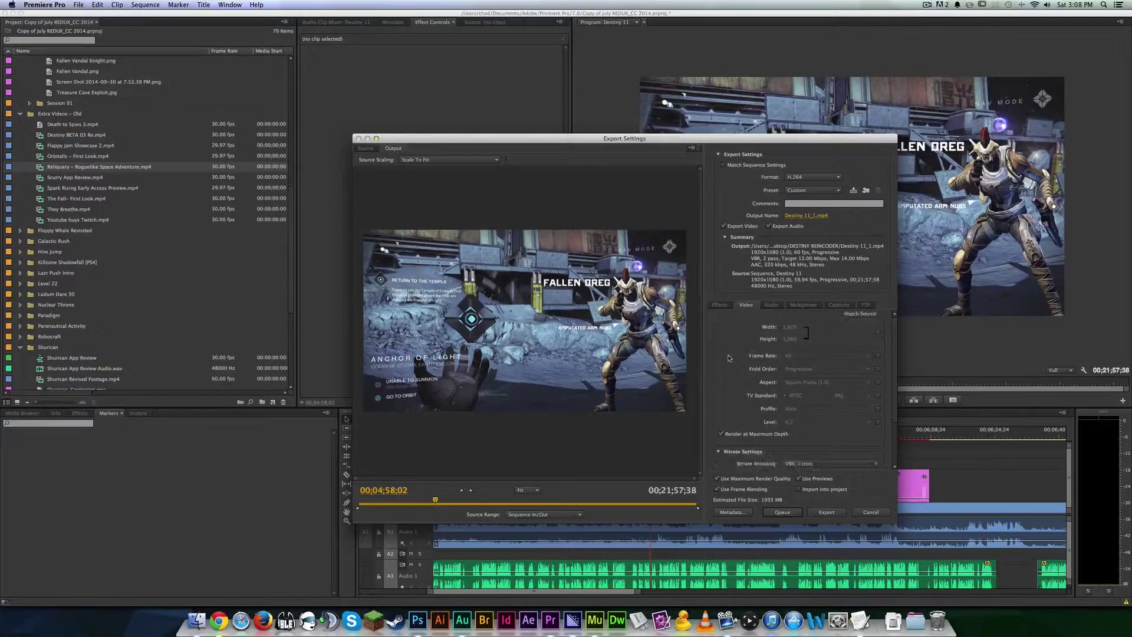
{"action": "scroll", "coordinate": [727, 358], "scroll_direction": "up", "scroll_amount": 3}
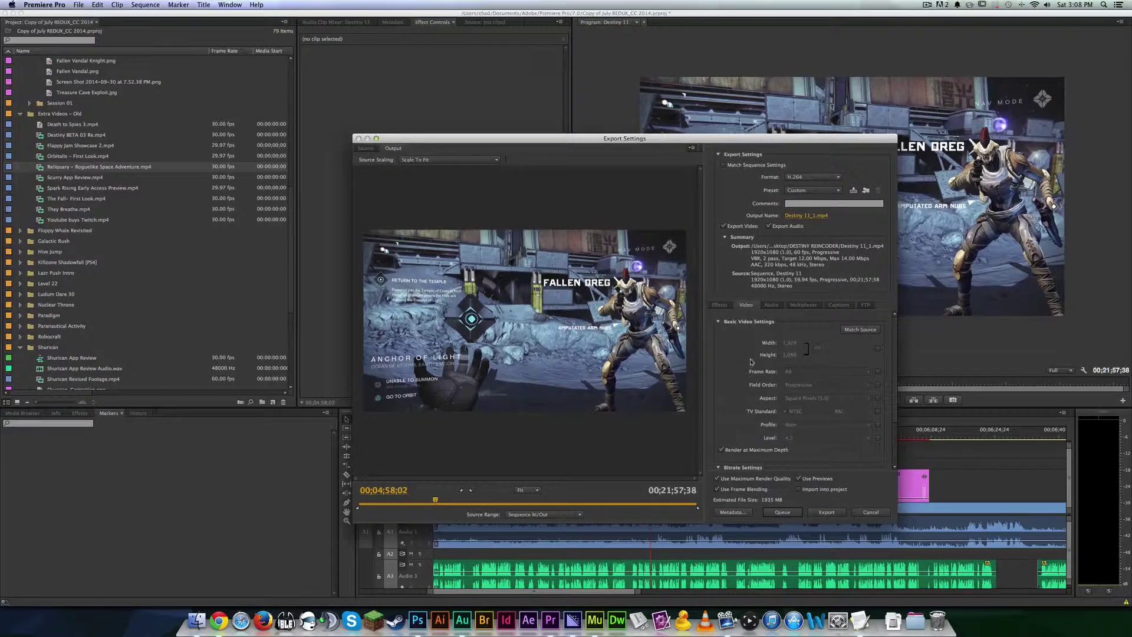
{"action": "left_click", "coordinate": [878, 372]}
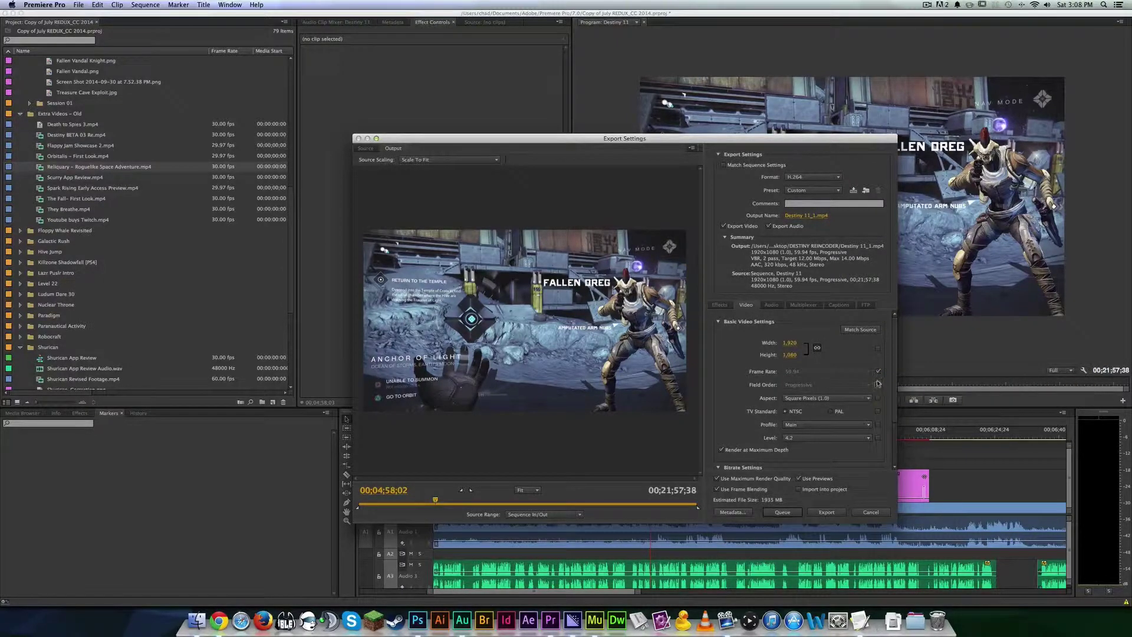
{"action": "left_click", "coordinate": [877, 372]}
{"action": "left_click", "coordinate": [825, 371]}
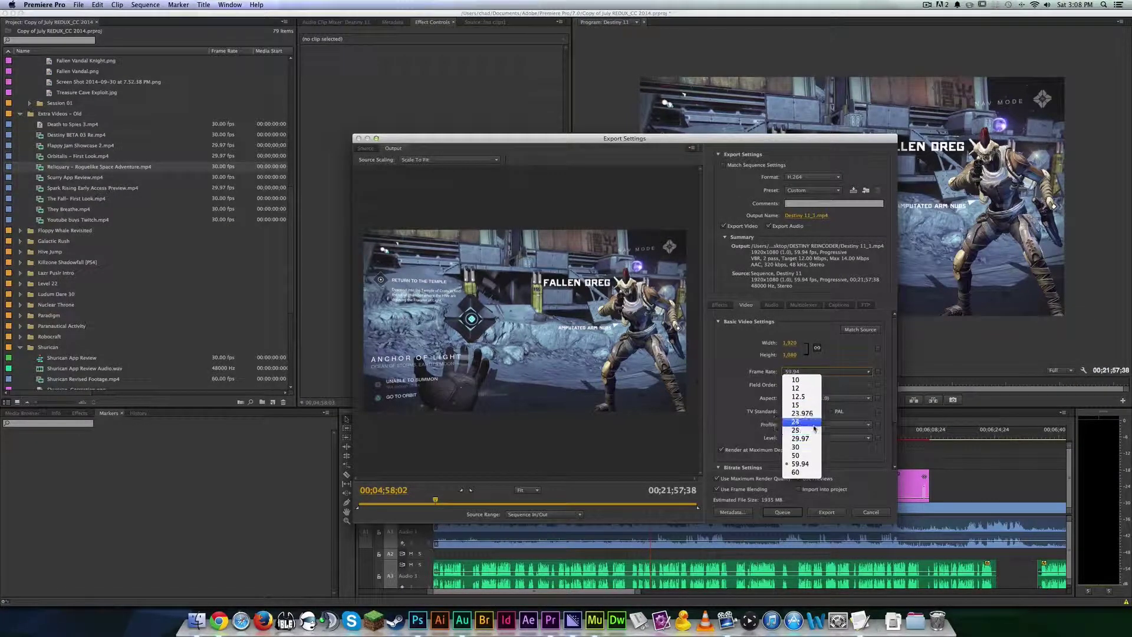
{"action": "left_click", "coordinate": [807, 463]}
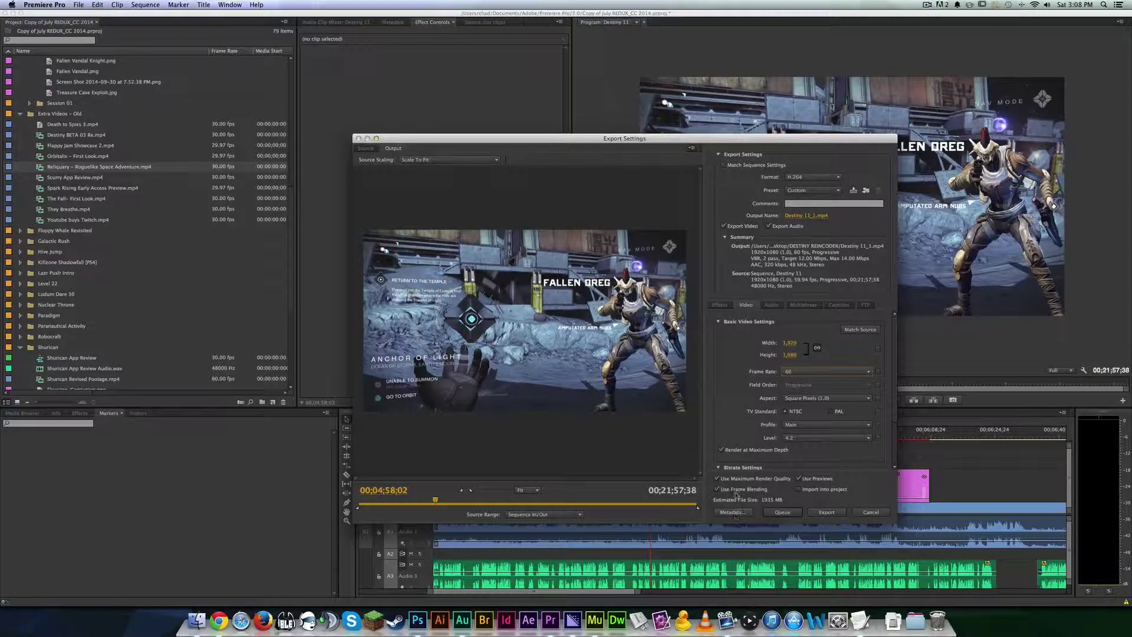
Toggle the render quality options and confirm the frame rate stays at 60 fps
{"action": "left_click", "coordinate": [717, 489]}
{"action": "left_click", "coordinate": [716, 478]}
{"action": "left_click", "coordinate": [798, 478]}
{"action": "left_click", "coordinate": [797, 372]}
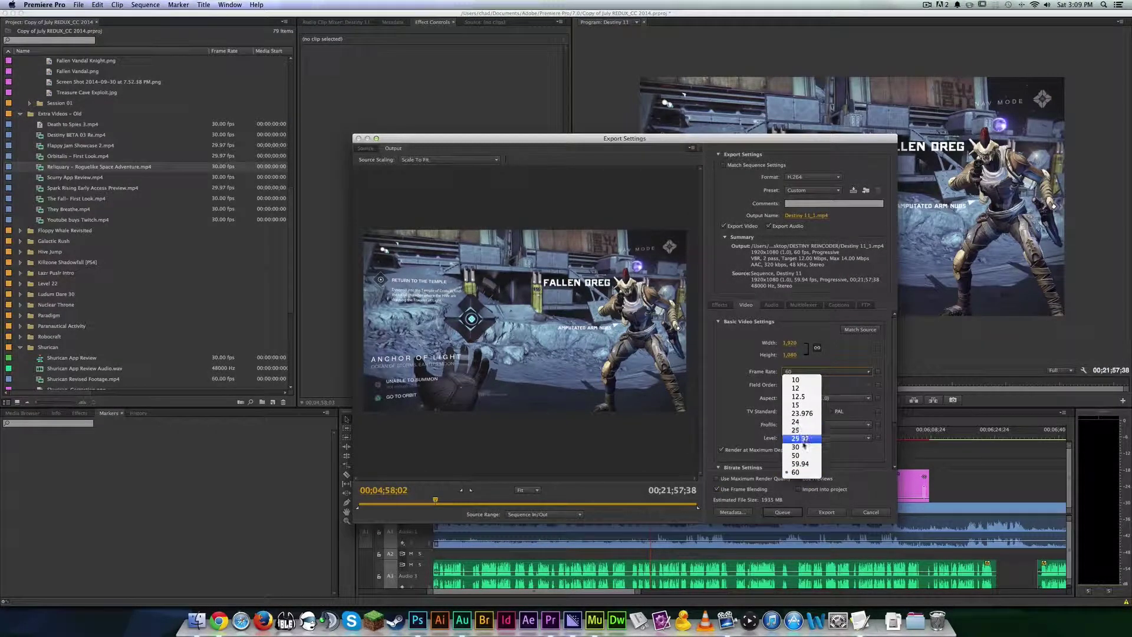
{"action": "left_click", "coordinate": [719, 386]}
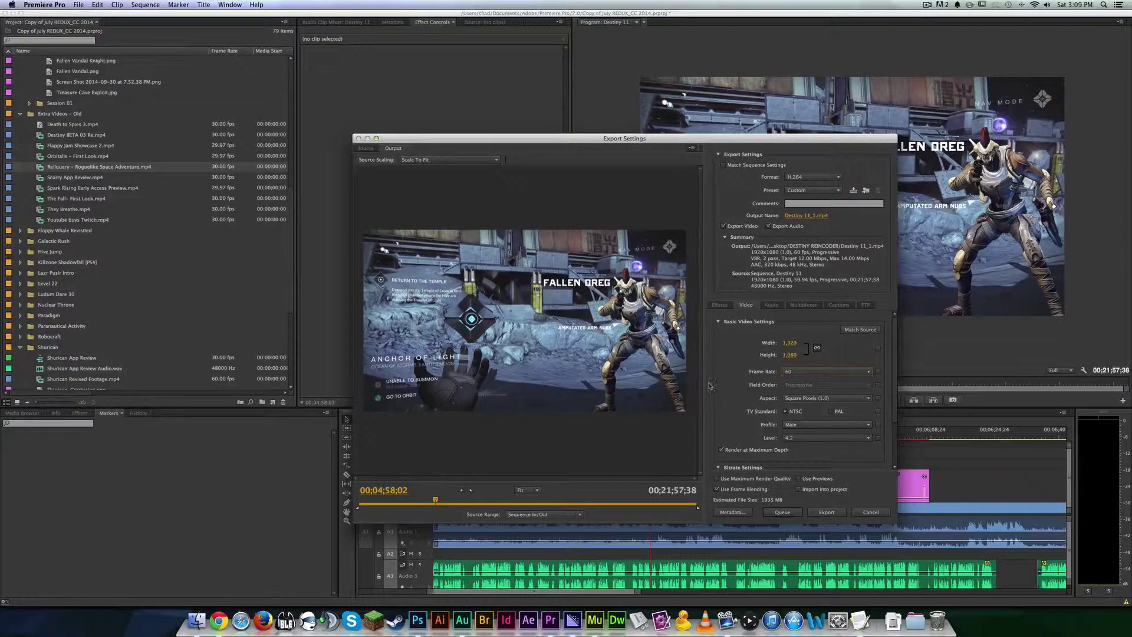
{"action": "scroll", "coordinate": [710, 386], "scroll_direction": "down", "scroll_amount": 2}
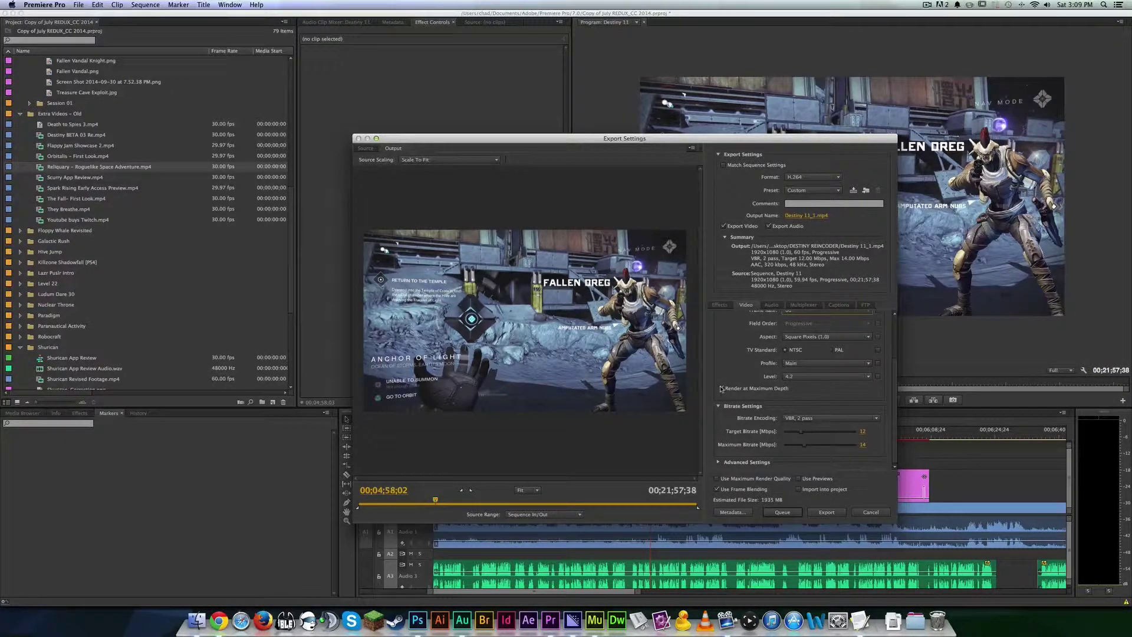
Turn on Use Maximum Render Quality and Use Previews
{"action": "left_click", "coordinate": [718, 479]}
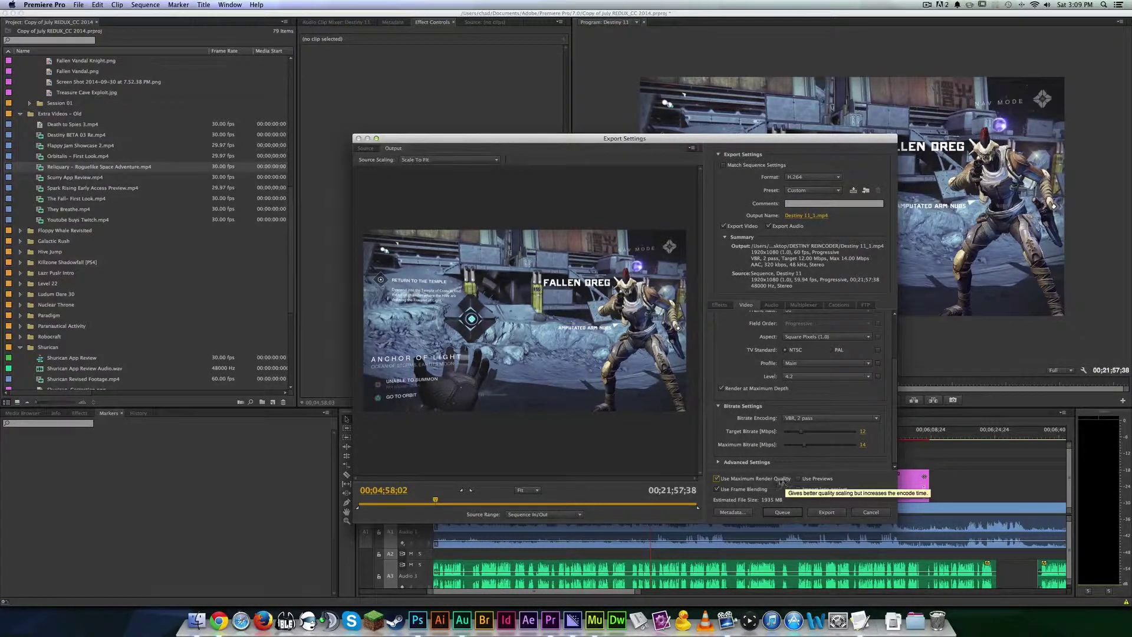
{"action": "left_click", "coordinate": [744, 482]}
{"action": "left_click", "coordinate": [744, 483]}
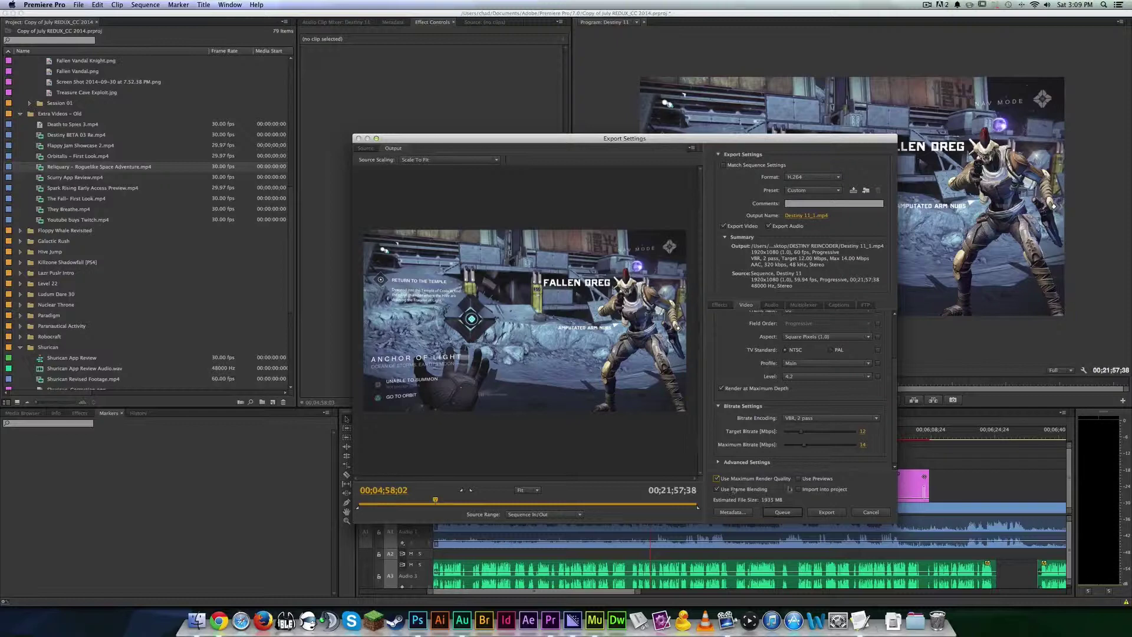
{"action": "left_click", "coordinate": [799, 478]}
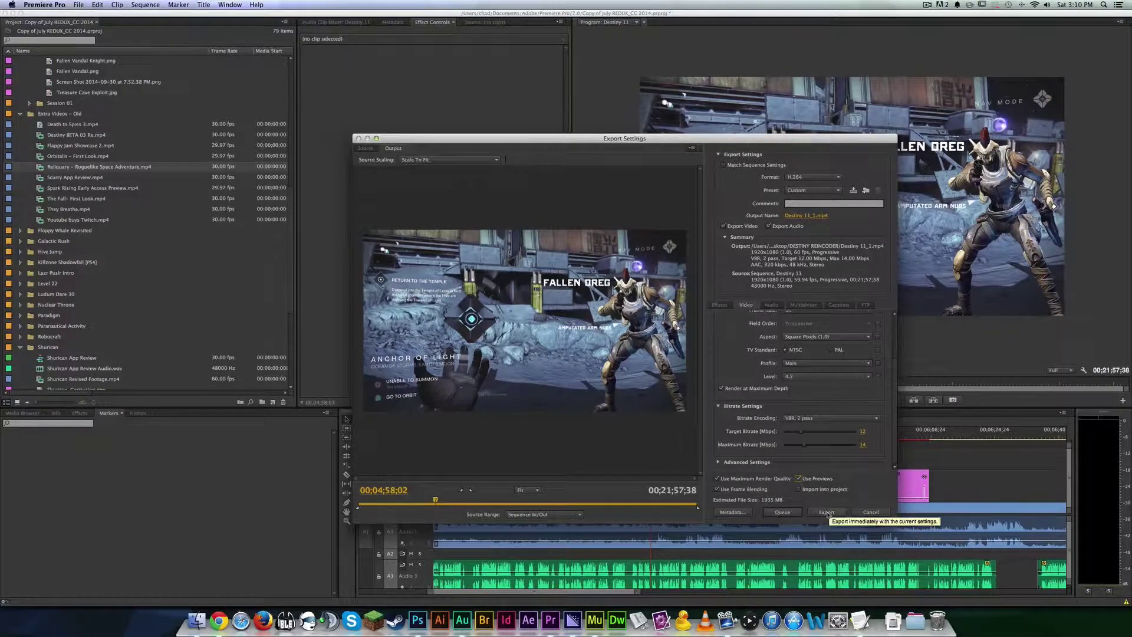
{"action": "left_click", "coordinate": [830, 508]}
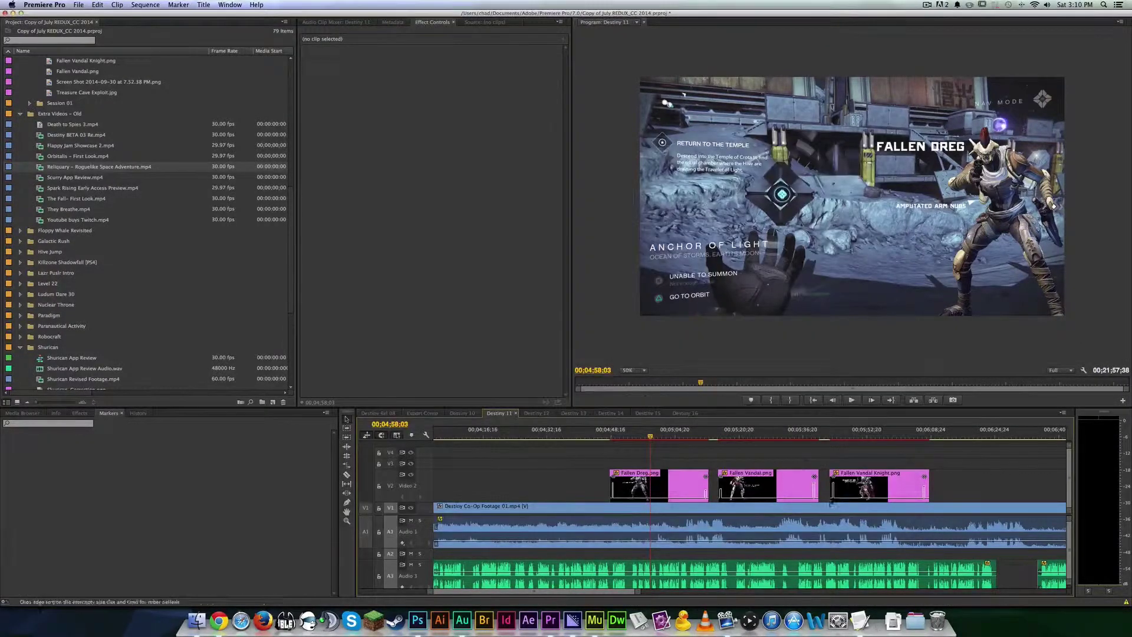
{"action": "left_click", "coordinate": [938, 490]}
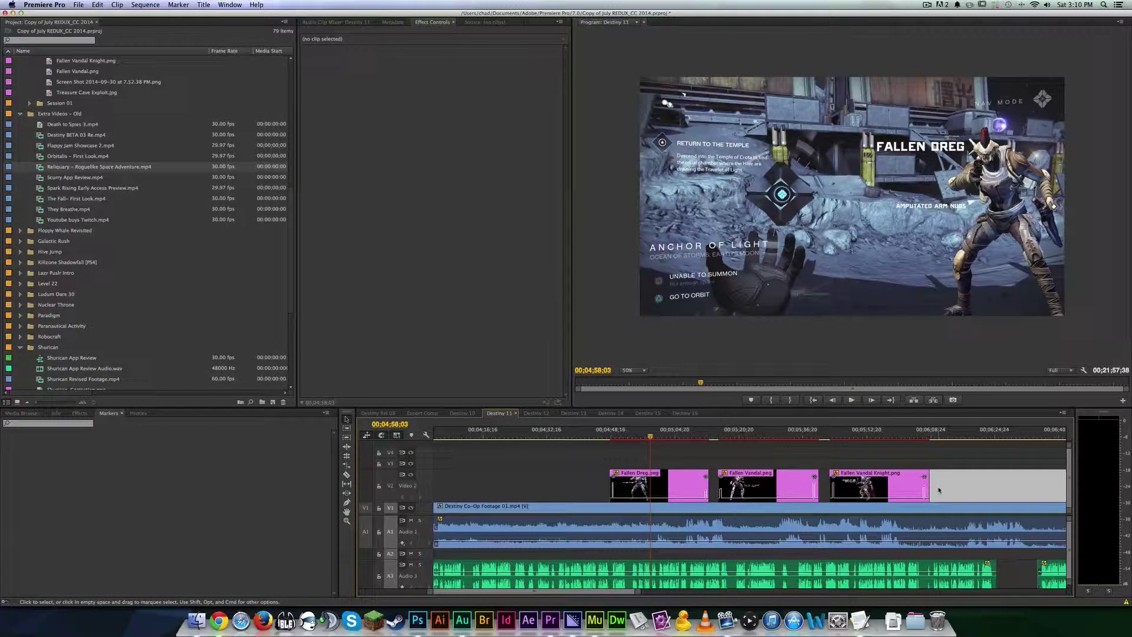